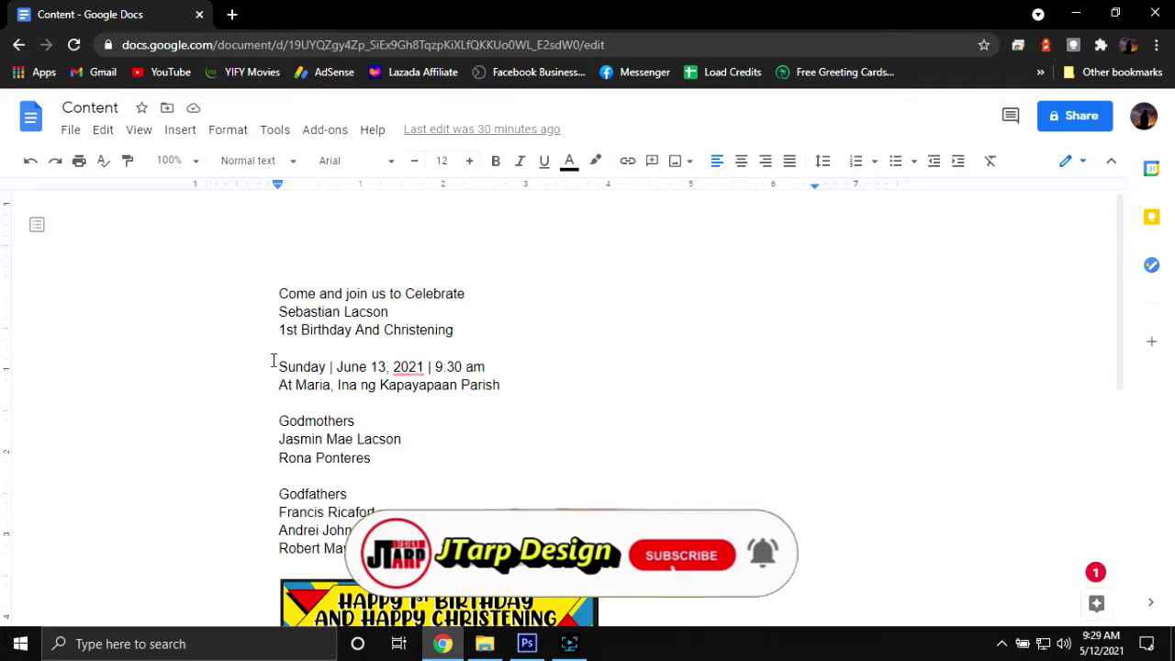
Copy the child's name from the Google Docs invitation wording for naming the new design
key("ctrl+c")
key("ctrl+v")
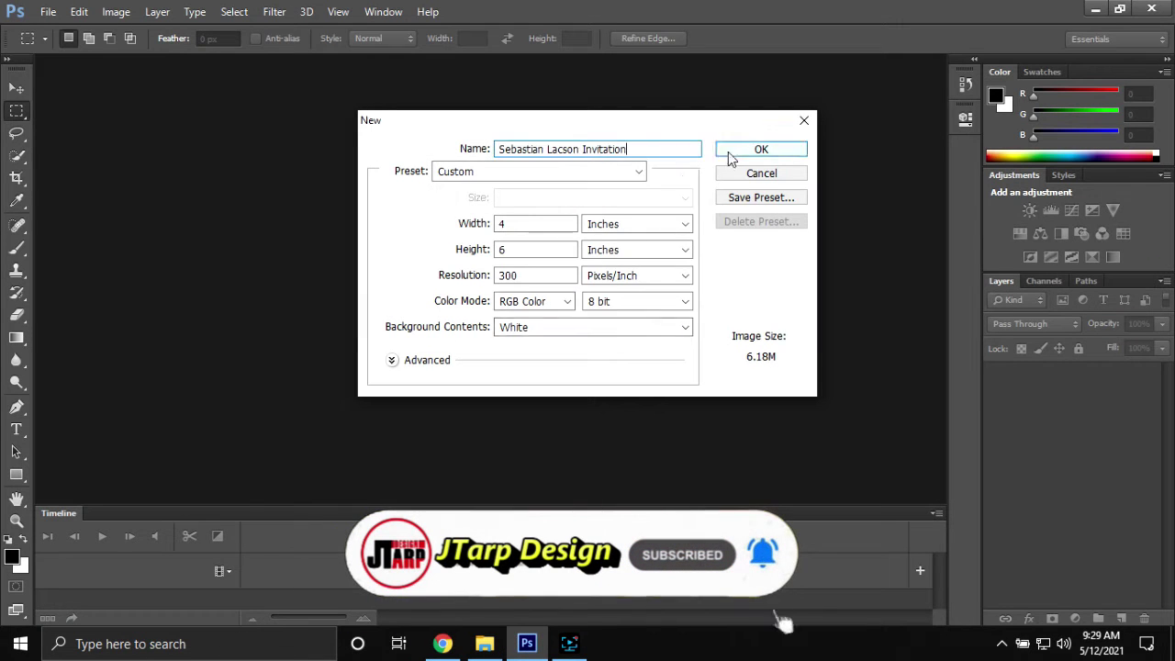
Create the 4 × 6 inch, 300 ppi document and open the Minions Tarp Design file
left_click(727, 153)
key("ctrl+o")
double_click(295, 323)
scroll(964, 386, "down", 10)
scroll(895, 326, "up", 5)
double_click(581, 396)
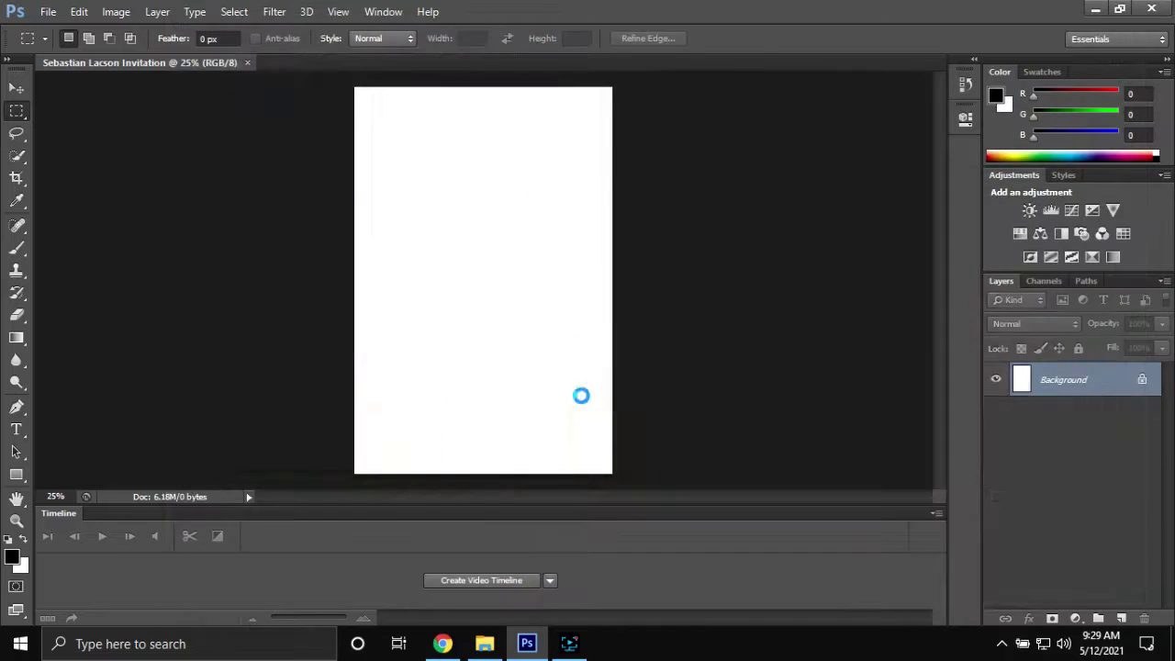
Move both baby photos into the invitation, then close the tarp design without saving
key("v")
left_click(663, 349, "ctrl")
left_click_drag(663, 349, 491, 338)
left_click(333, 62)
left_click(303, 331, "ctrl")
left_click_drag(303, 331, 386, 303)
left_click(518, 62)
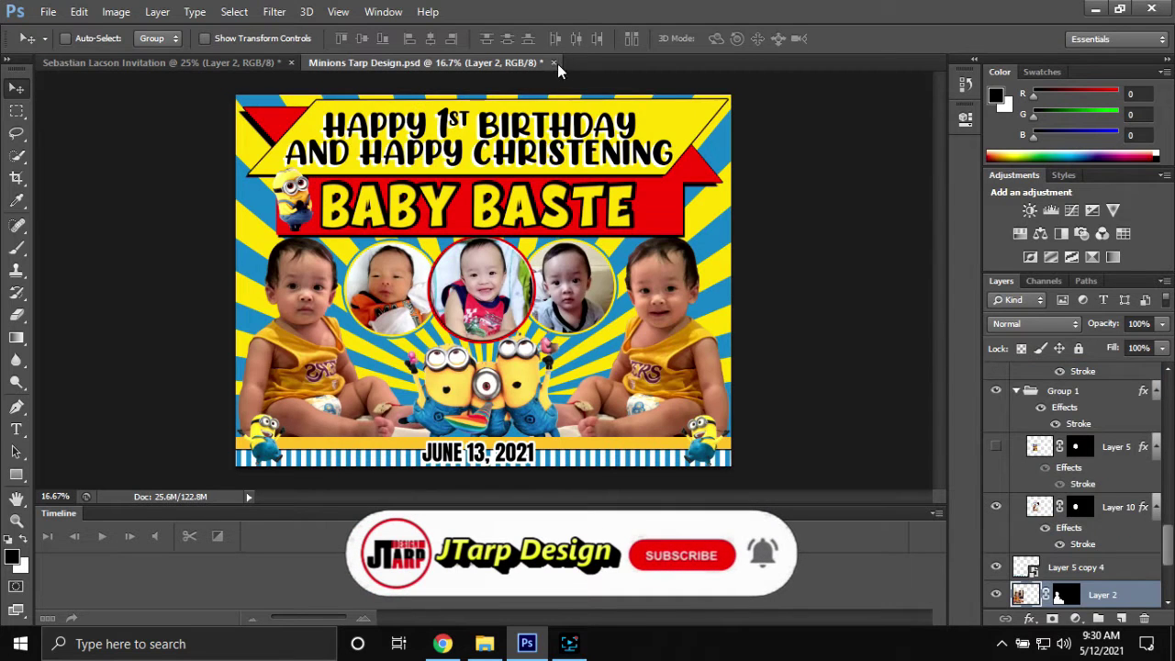
left_click(554, 62)
key("n")
Scale both baby photos down toward the lower part of the page
key("ctrl+t")
left_click_drag(359, 92, 413, 168)
left_click(866, 38)
scroll(482, 262, "up", 2)
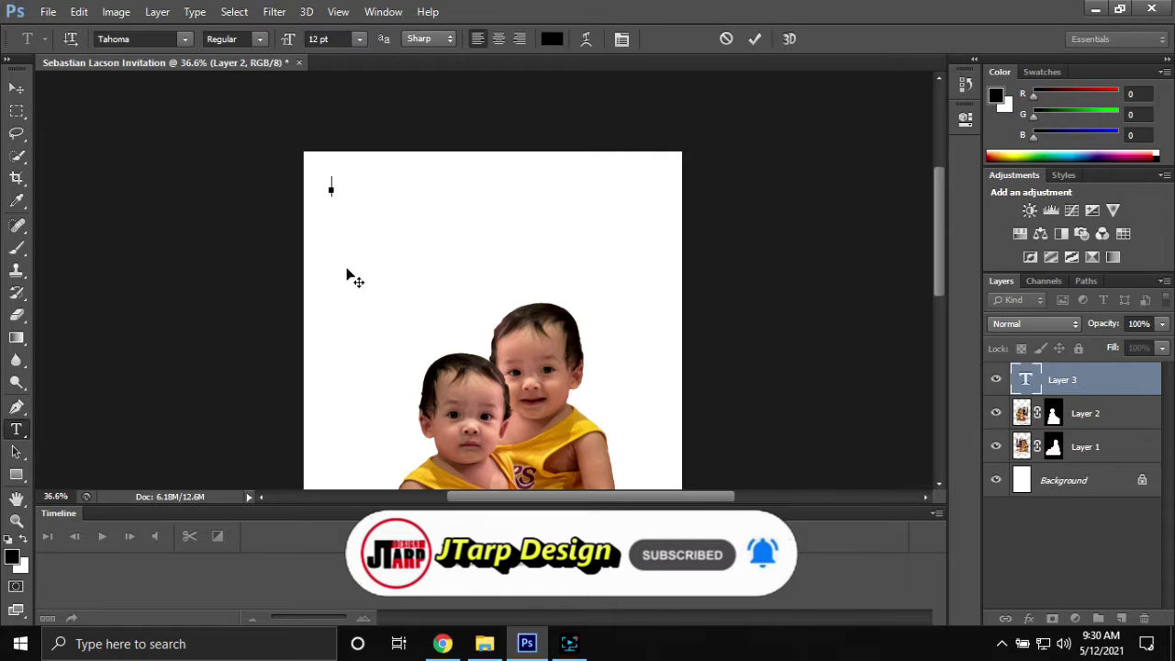
Add the invitation's opening line in The Heart of Everything font at 30 pt across the top
key("ctrl+v")
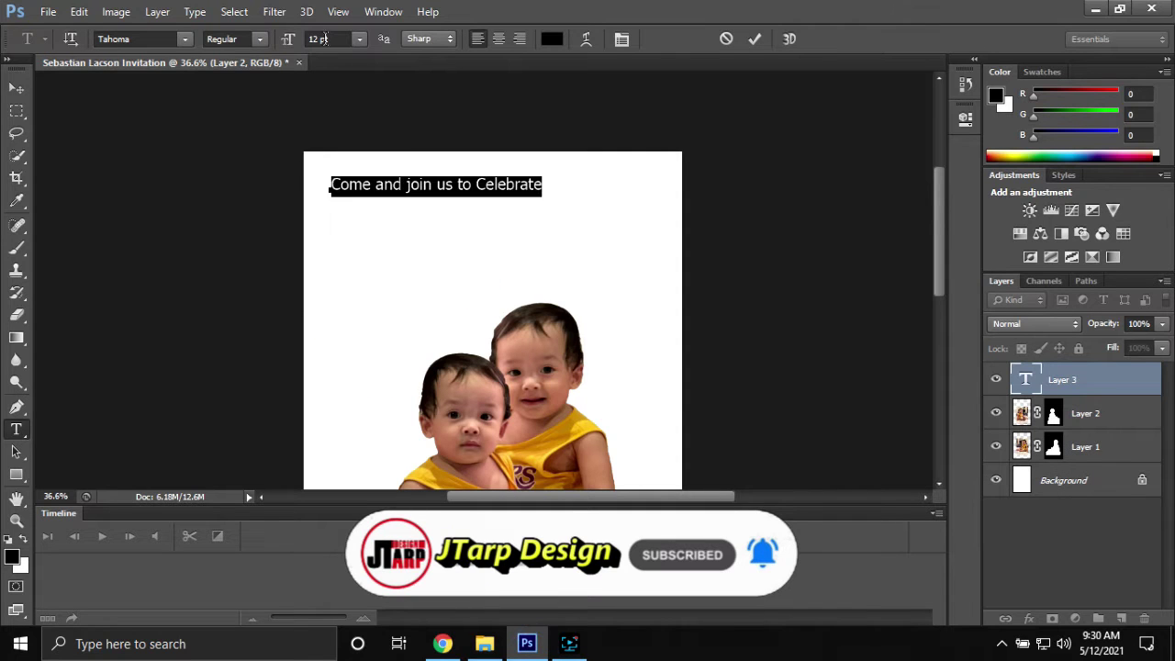
left_click(185, 38)
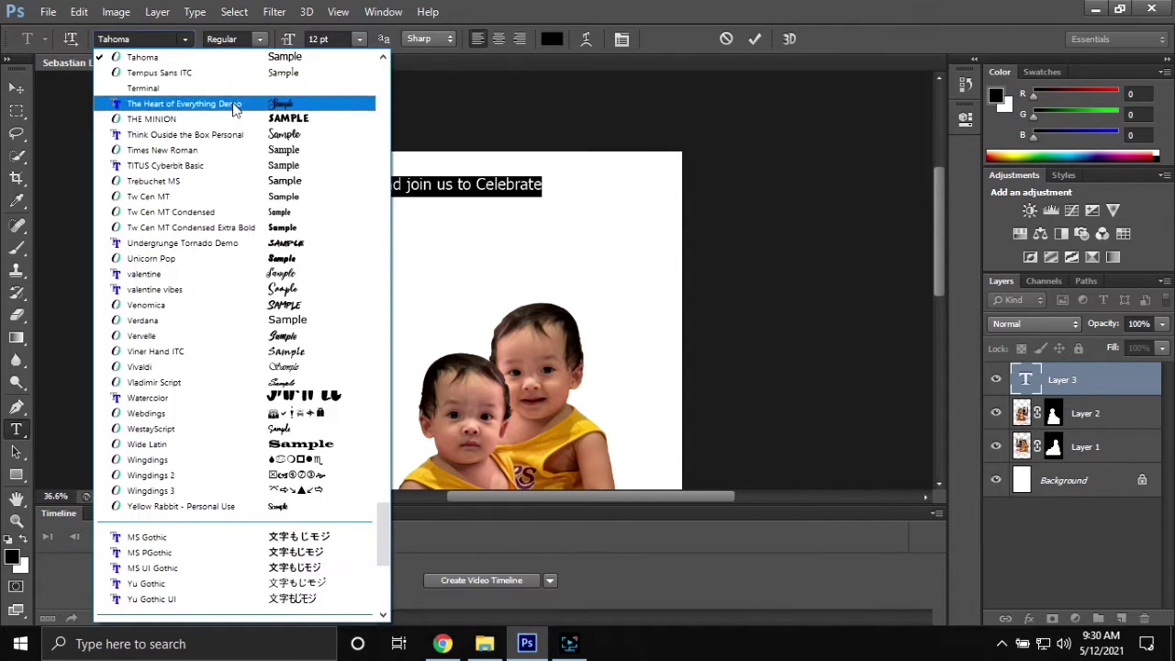
left_click(236, 105)
left_click(291, 43)
type("30")
left_click(17, 88)
left_click_drag(546, 191, 518, 191)
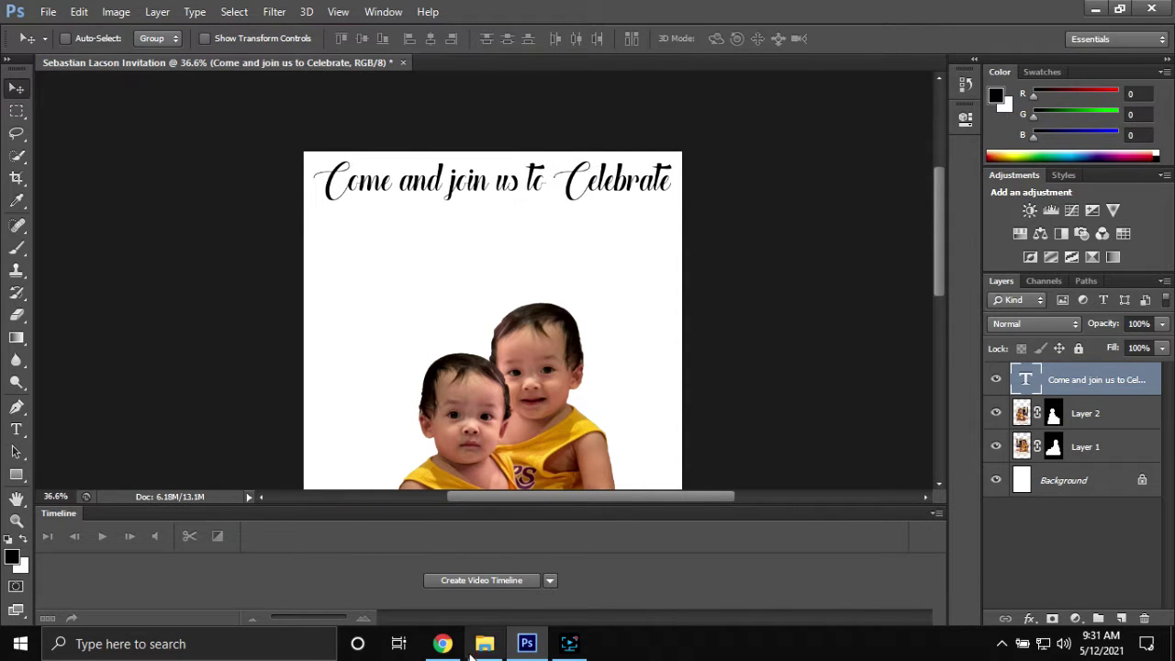
Add the child's name in THE MINION font and narrow it to fit the page
key("t")
left_click(349, 276)
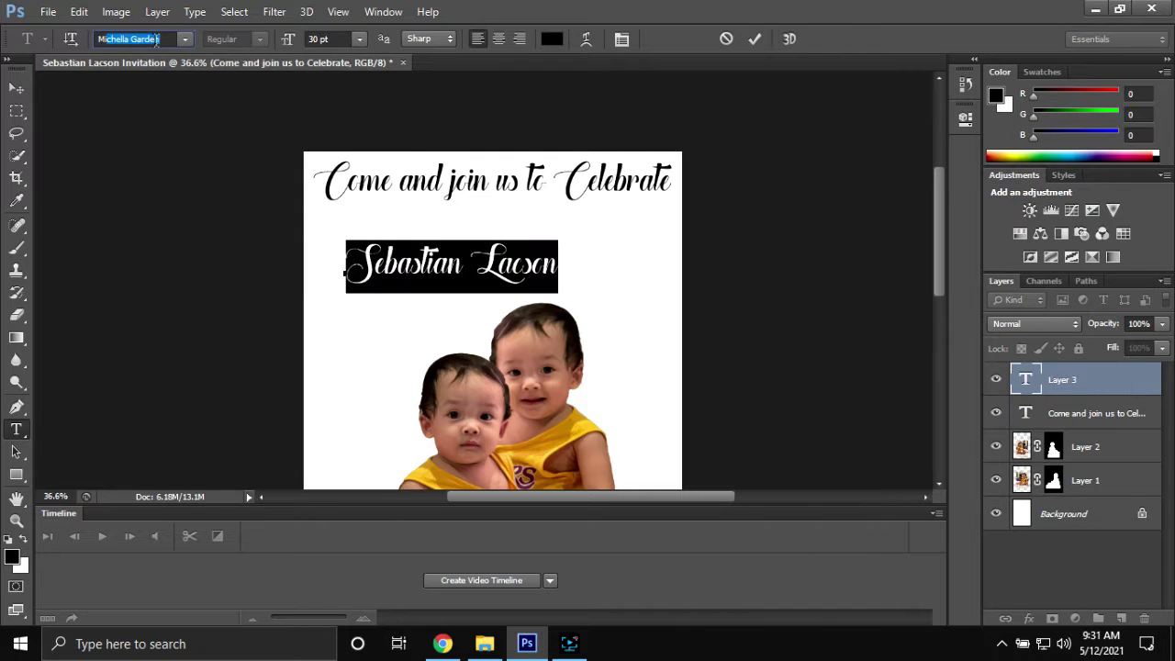
left_click(185, 39)
scroll(177, 367, "down", 5)
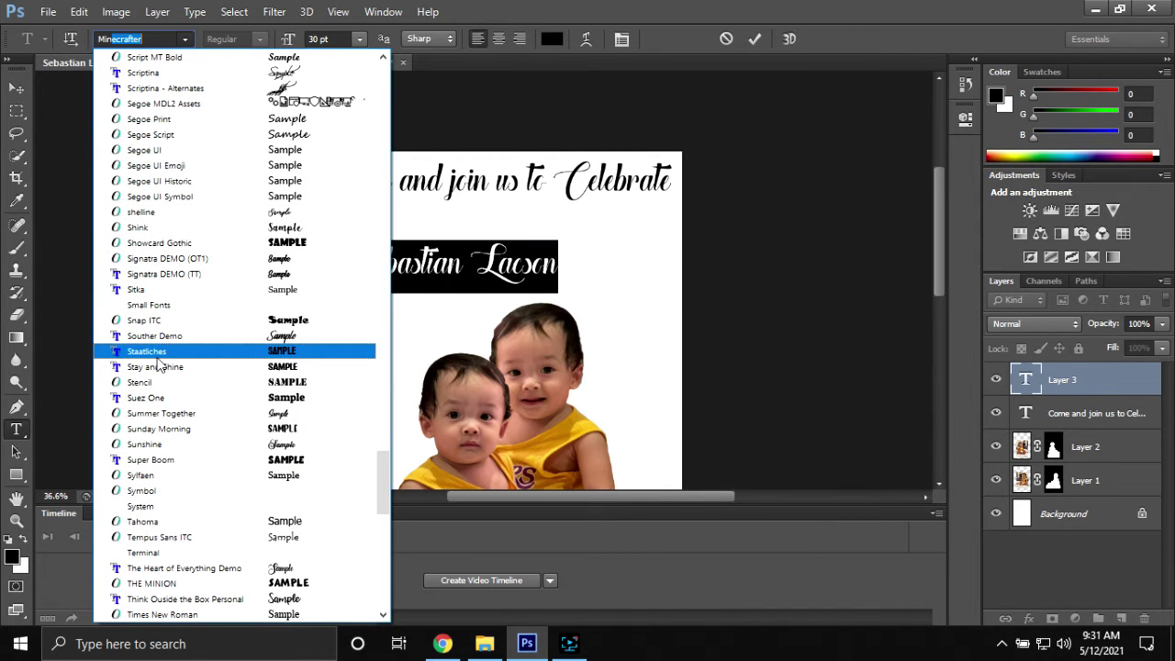
left_click(193, 585)
type("5")
left_click(755, 39)
key("v")
left_click_drag(535, 256, 508, 255)
key("ctrl+t")
left_click_drag(675, 241, 651, 241)
Switch the name to Super Boom, enlarge it to page width, and place it below the invitation line
left_click(185, 39)
scroll(223, 123, "up", 5)
left_click(223, 120)
key("ctrl+t")
left_click_drag(619, 241, 676, 237)
left_click_drag(618, 264, 627, 241)
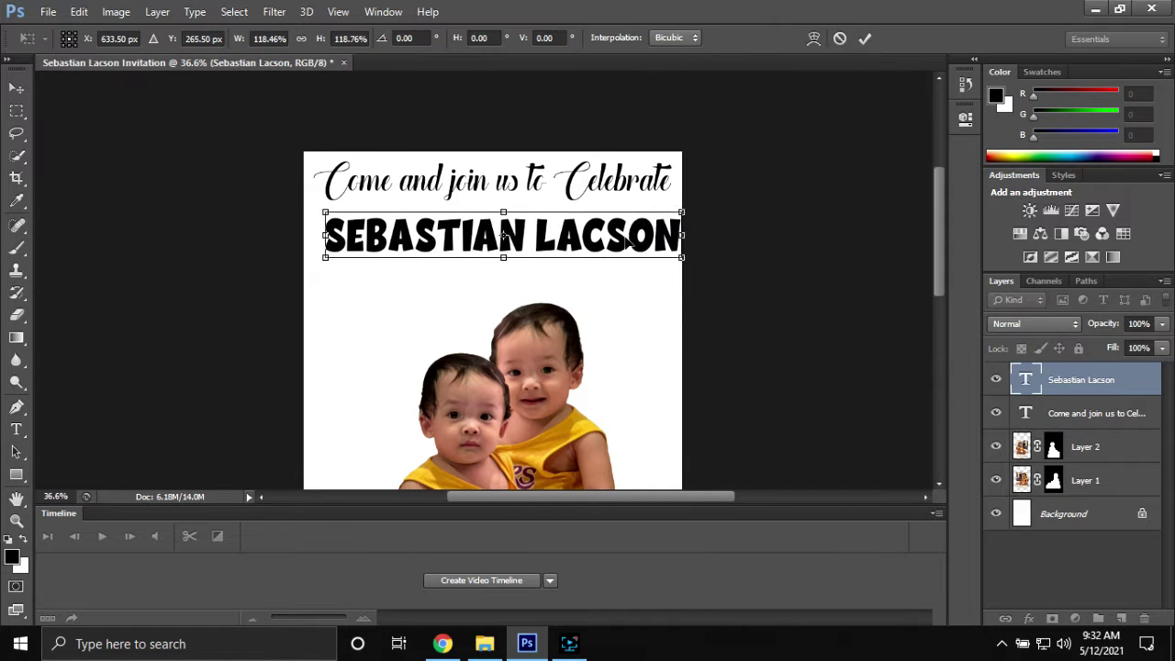
scroll(544, 350, "down", 2)
scroll(445, 319, "up", 2)
Duplicate the invitation line, replace its text with the birthday line, and position it under the name
left_click(1097, 413)
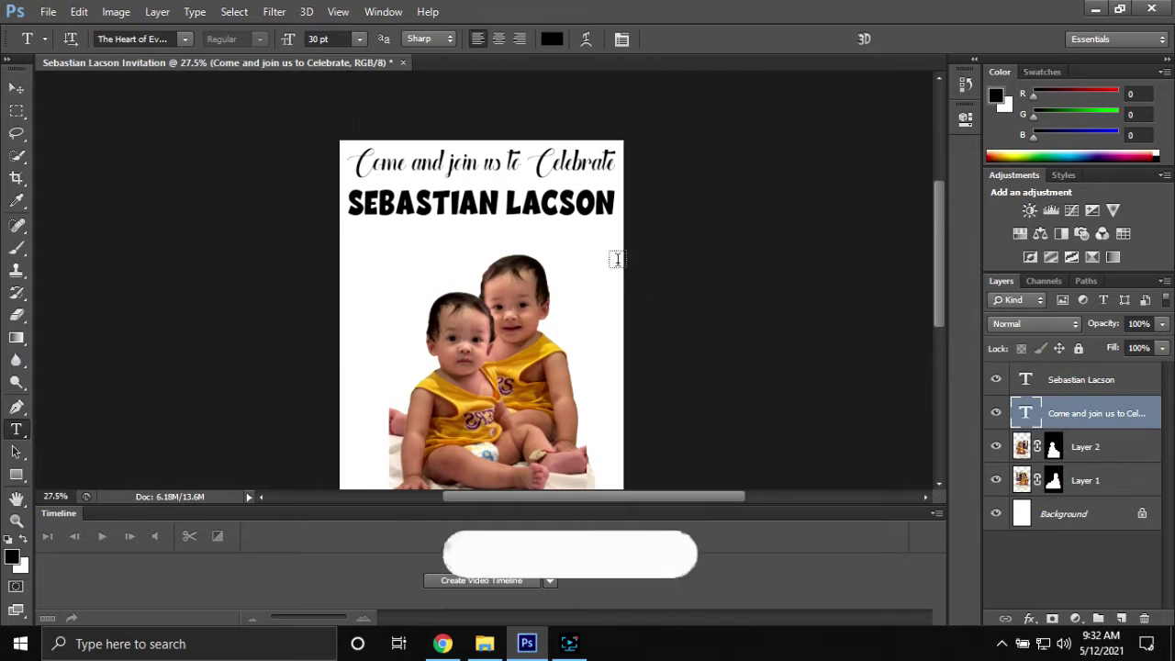
key("ctrl+j")
key("v")
left_click_drag(436, 193, 436, 269)
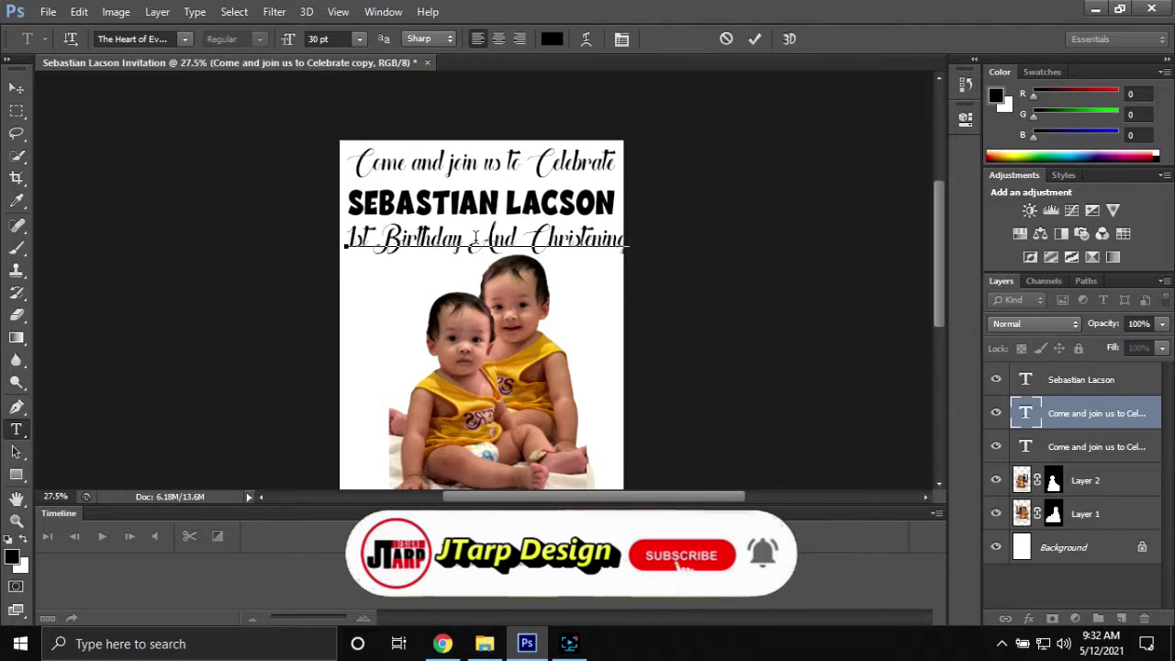
key("ctrl+Return")
key("v")
left_click_drag(504, 262, 507, 255)
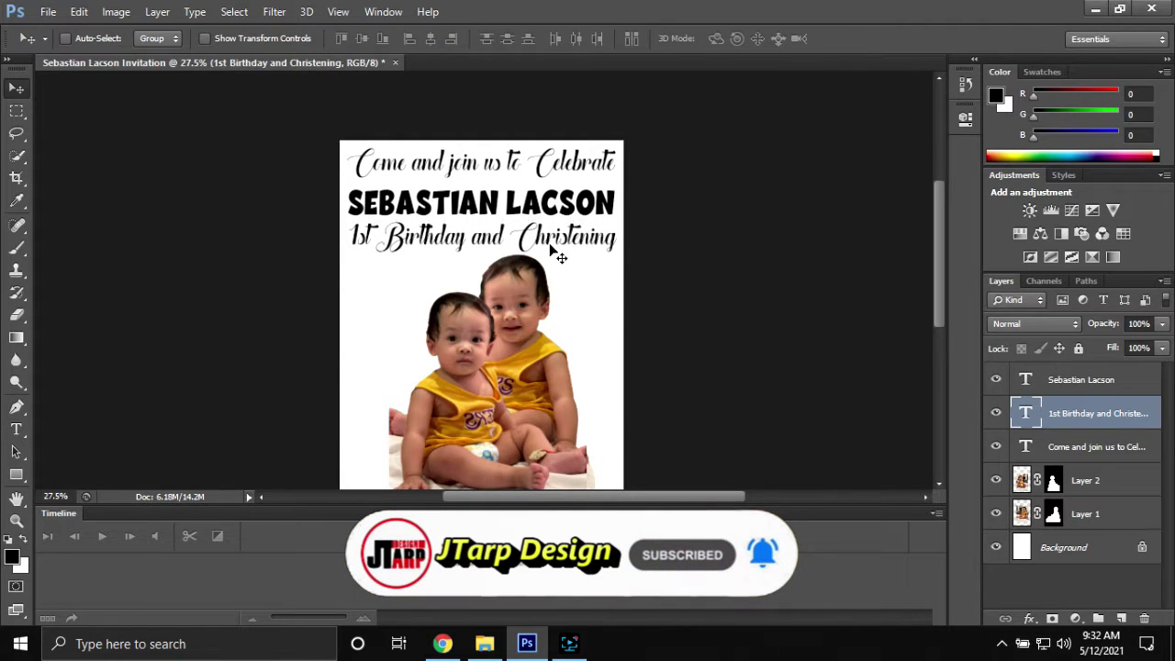
left_click(1145, 371)
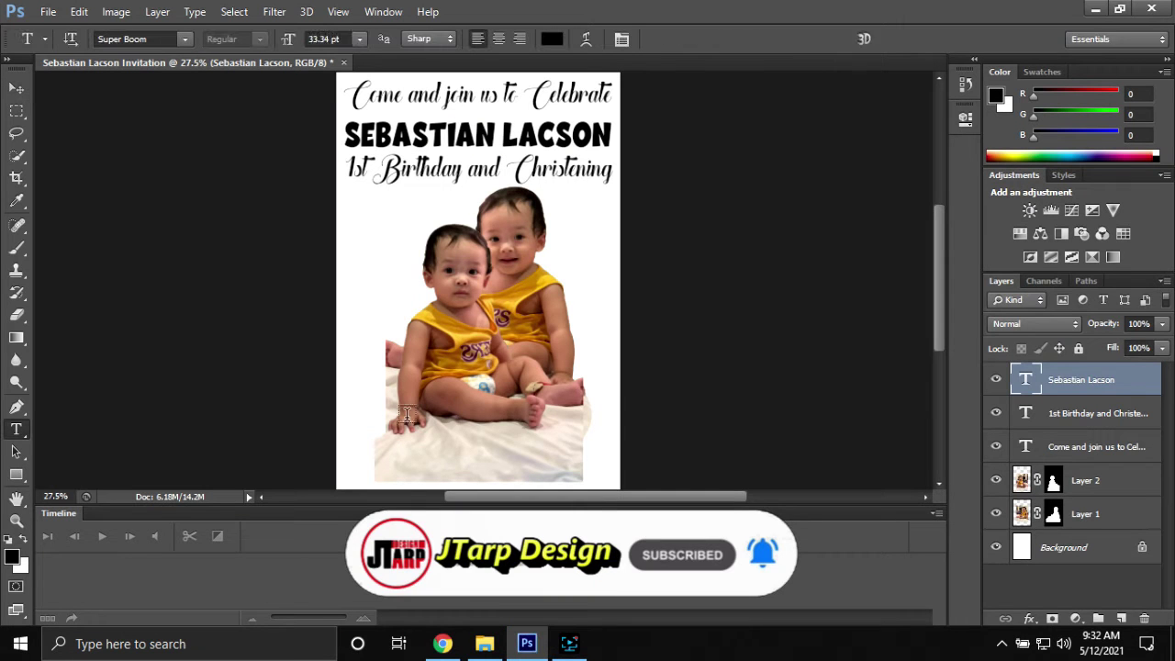
Paste the date and venue lines at 16 pt and place them below the babies
left_click(409, 418)
key("ctrl+v")
type("16")
key("Return")
key("ctrl+Return")
key("v")
left_click_drag(505, 420, 519, 425)
Add the Godfathers list under the date and duplicate it for the Godmothers list
scroll(519, 400, "down", 3)
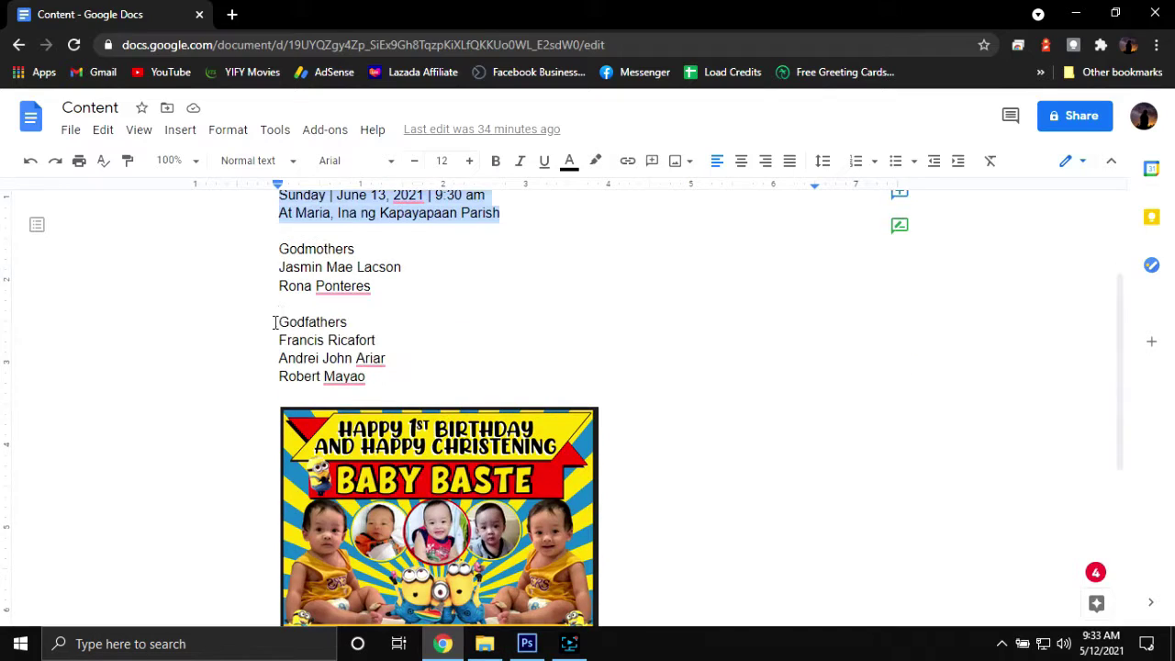
left_click_drag(275, 320, 370, 376)
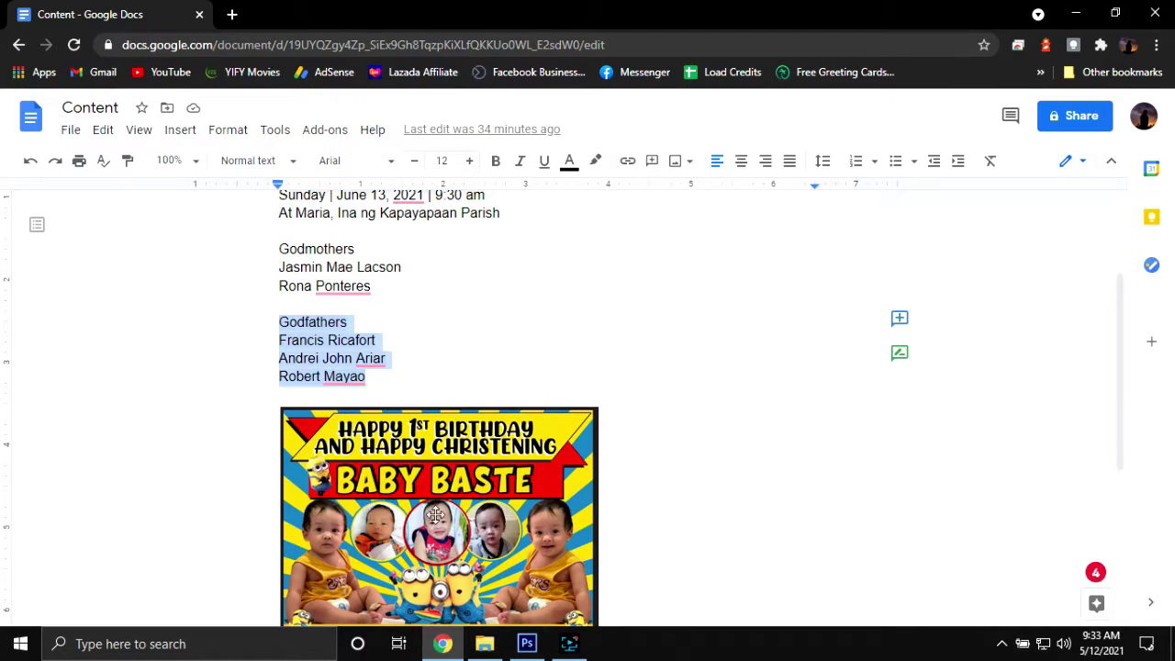
key("ctrl+c")
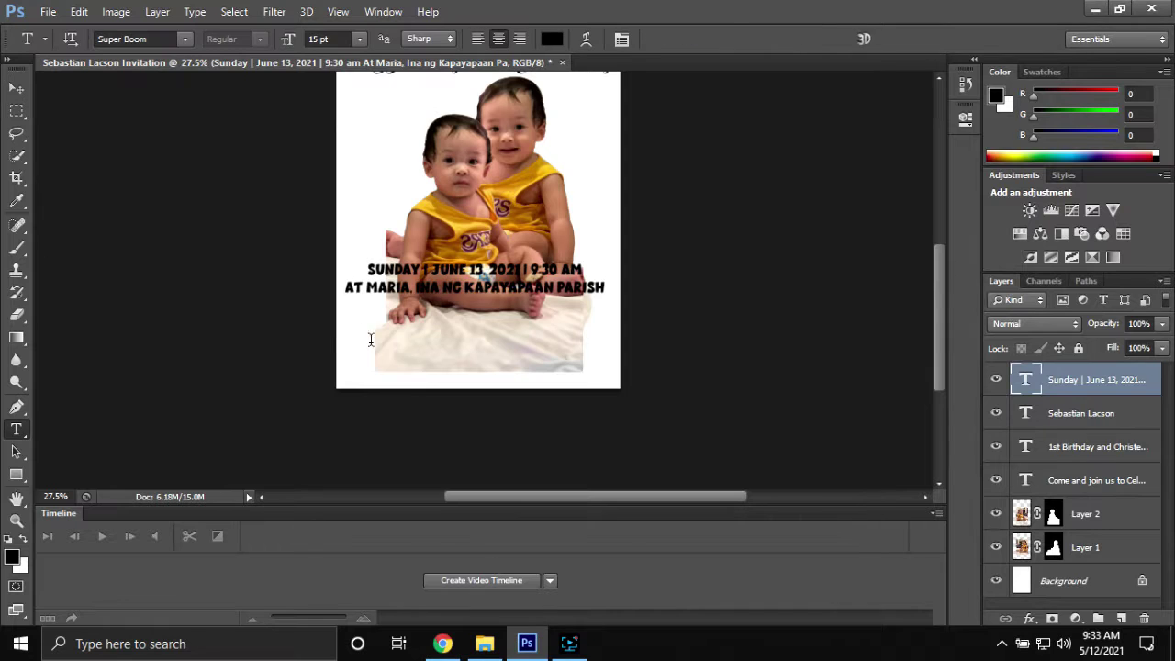
left_click(370, 340)
key("ctrl+v")
key("ctrl+Return")
key("v")
left_click_drag(388, 356, 427, 332)
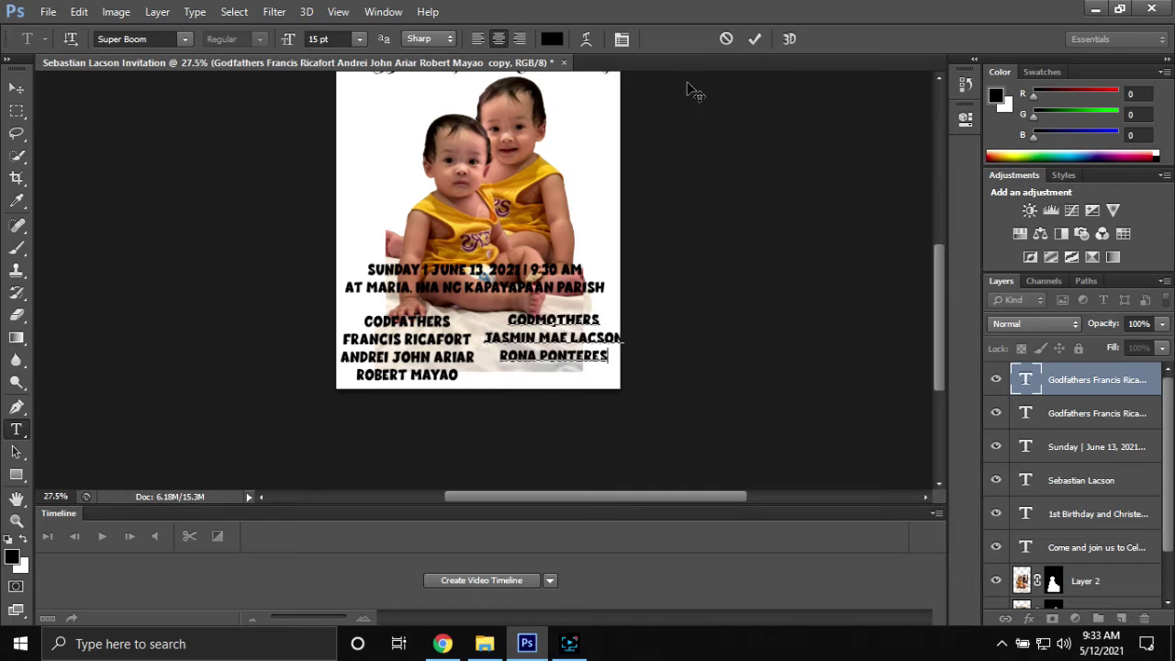
left_click(755, 39)
Move the front baby photo left beside the other and select both baby layers
scroll(429, 344, "up", 2)
scroll(430, 345, "down", 4)
scroll(1085, 525, "down", 2)
left_click(1086, 525)
key("v")
left_click_drag(496, 335, 456, 313)
left_click(1086, 559, "shift")
Shrink both baby photos to about 81.5%
key("ctrl+t")
left_click_drag(349, 171, 371, 183)
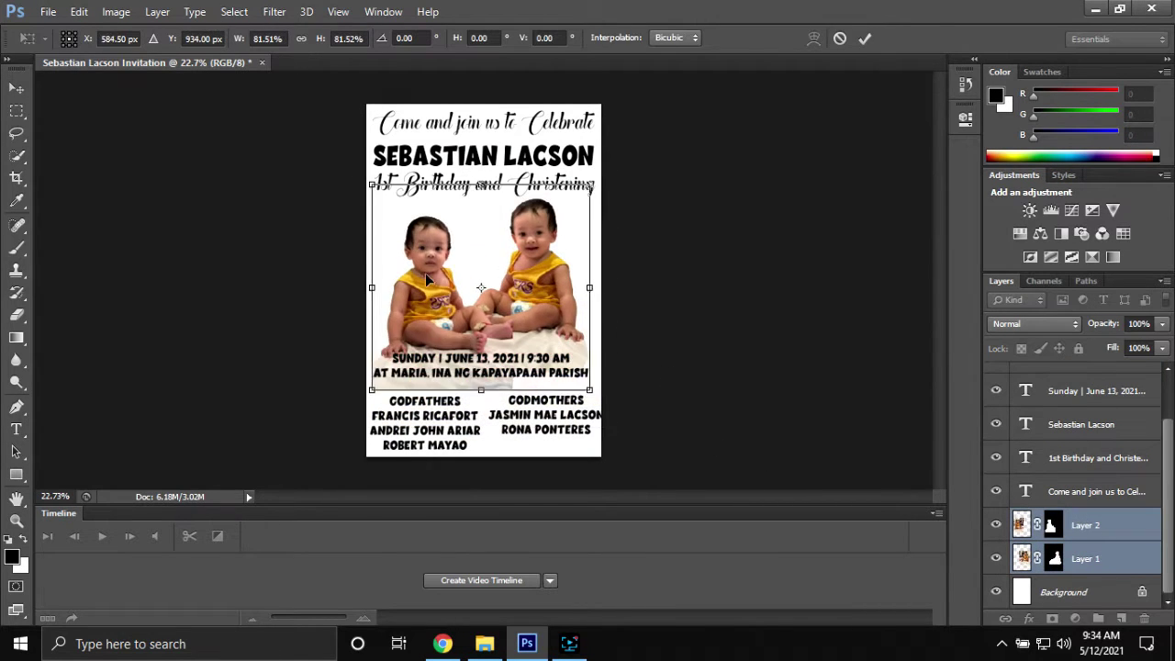
key("Return")
Bring in the 1.jpg sunburst, enlarge it to about 265%, and place it behind the babies
key("ctrl+o")
left_click(505, 49)
scroll(367, 192, "down", 3)
key("Escape")
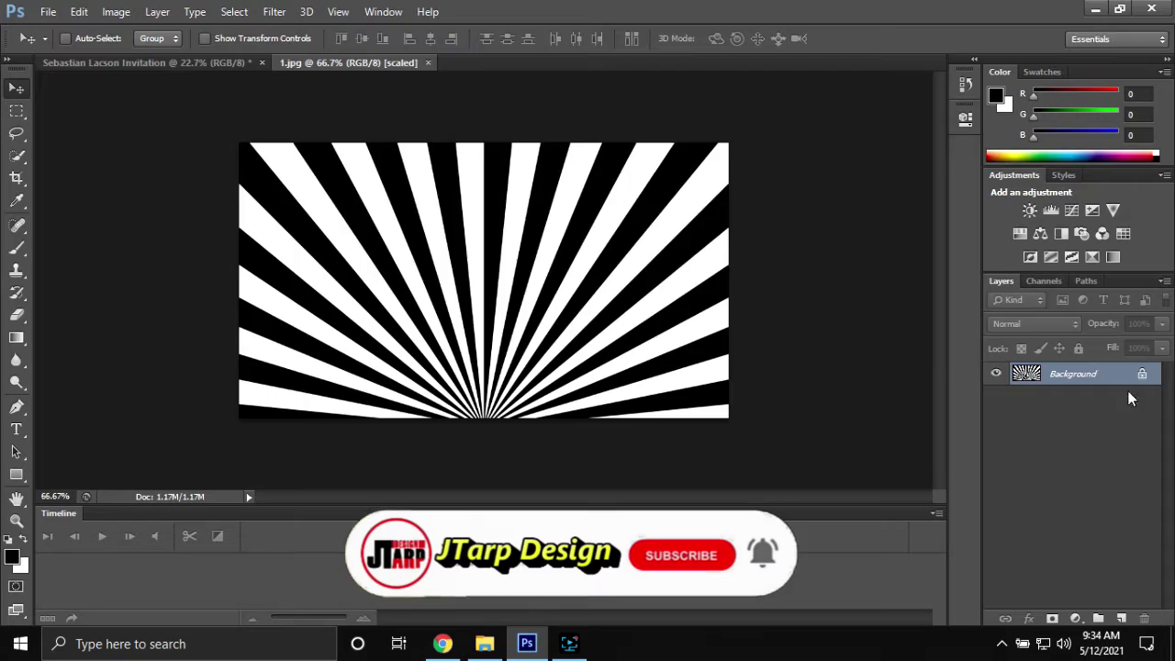
left_click_drag(482, 276, 618, 353)
key("ctrl+t")
left_click_drag(564, 267, 701, 346)
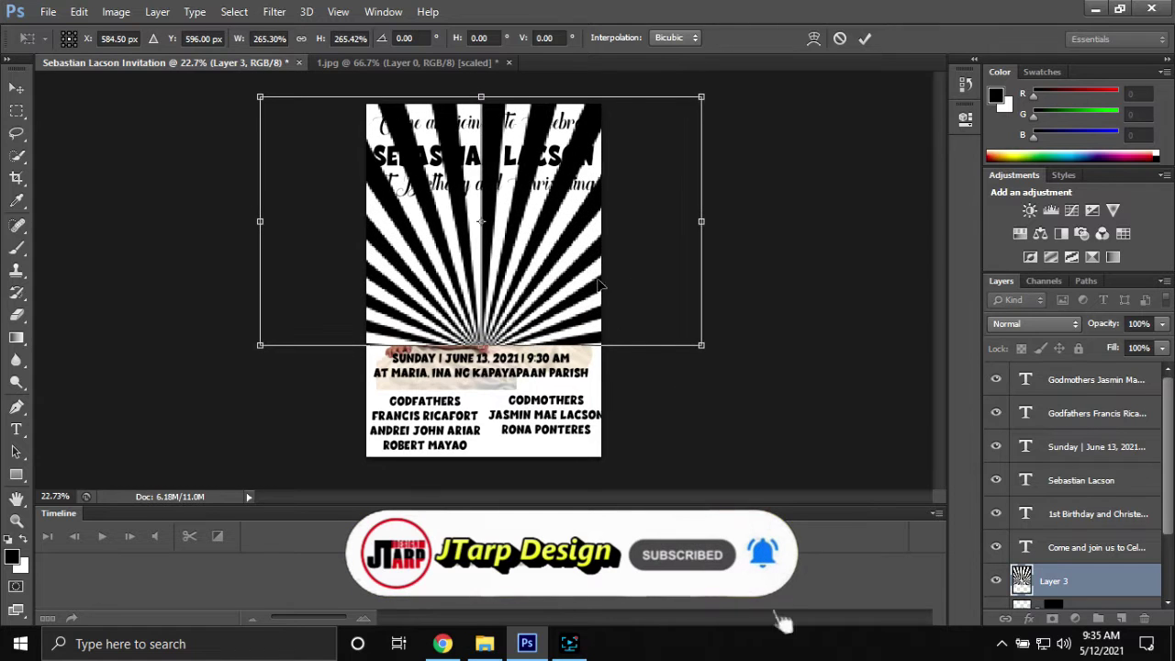
left_click(865, 38)
key("ctrl+bracketleft")
key("ctrl+bracketleft")
scroll(533, 210, "up", 3)
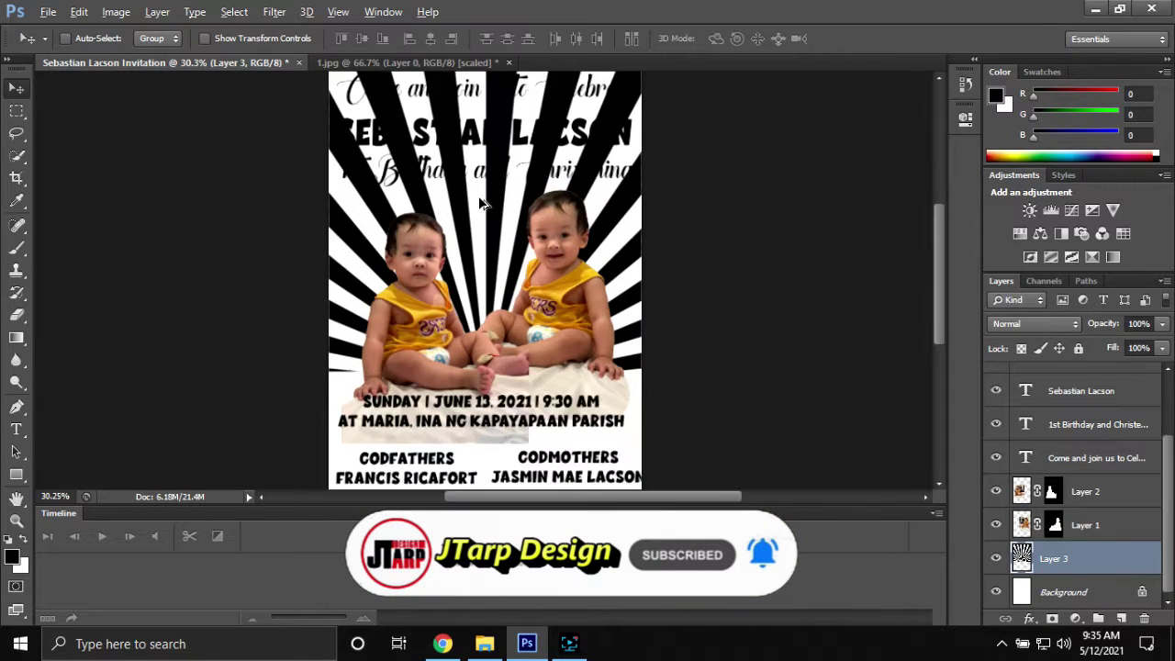
Draw a cyan-filled rectangle beneath the sunburst layer
left_click(997, 524)
right_click(21, 317)
left_click(1065, 592)
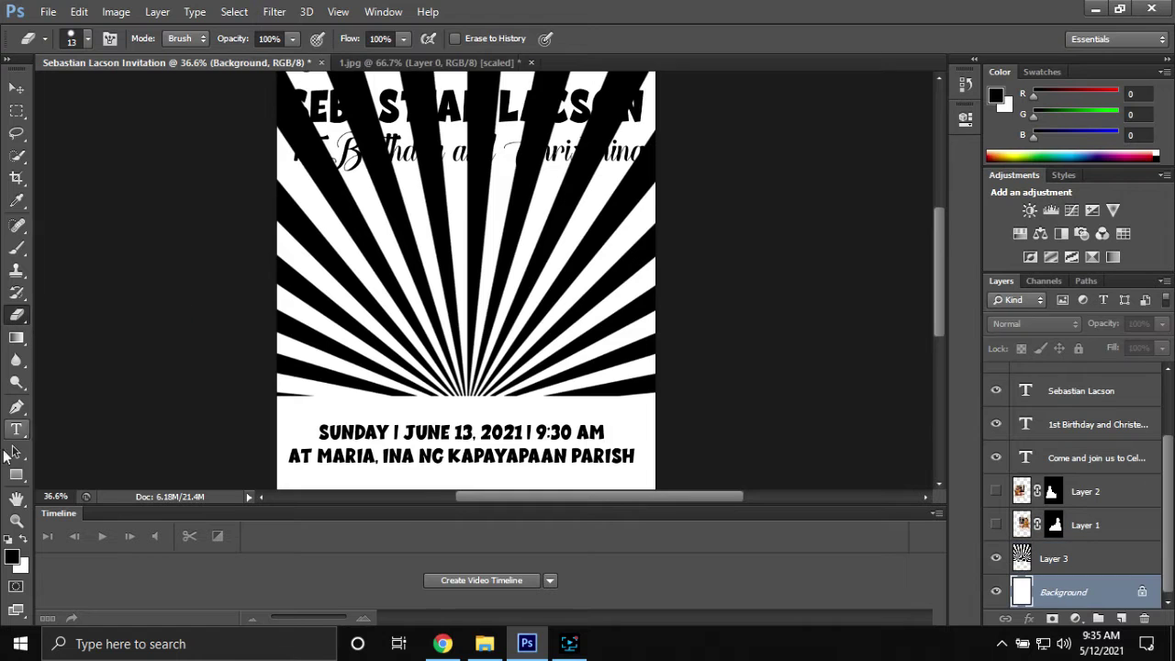
scroll(287, 337, "down", 2)
left_click(16, 474)
left_click(158, 39)
left_click(210, 151)
mouse_move(619, 384)
left_mouse_down()
mouse_move(142, 80)
mouse_move(236, 98)
left_mouse_up()
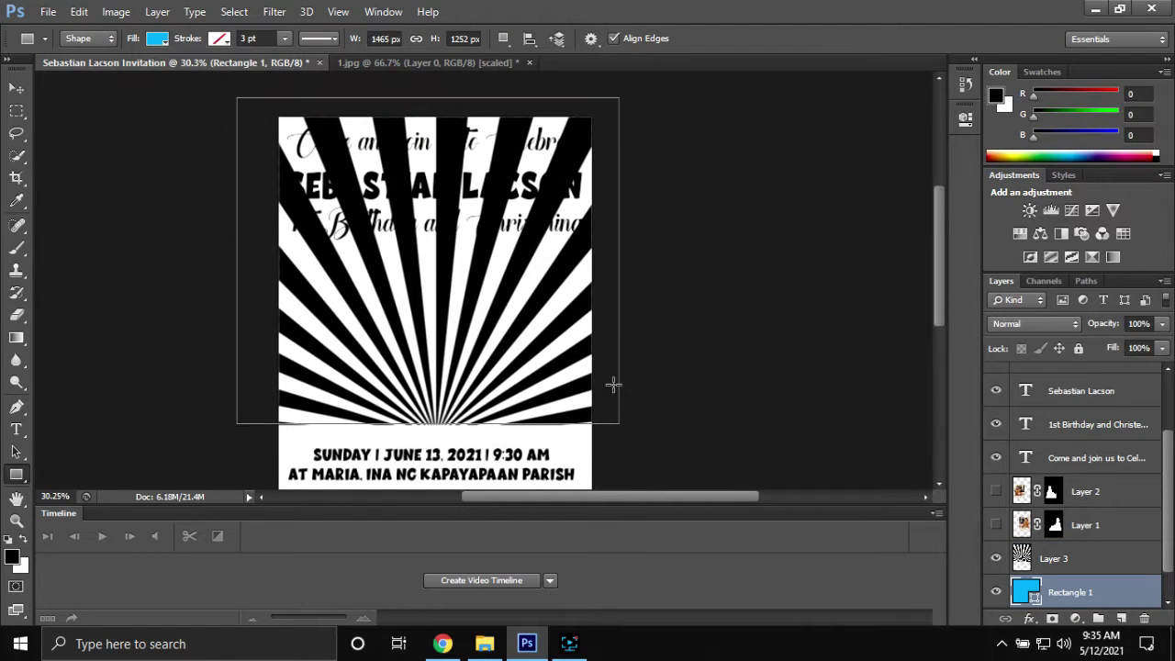
Erase the sunburst's white rays with the Magic Eraser so cyan shows through
left_click(1065, 558)
right_click(16, 315)
left_click(92, 349)
scroll(565, 434, "up", 9)
left_click(567, 392)
left_click(570, 325)
left_click(569, 246)
left_click(551, 147)
left_click(464, 137)
left_click(381, 138)
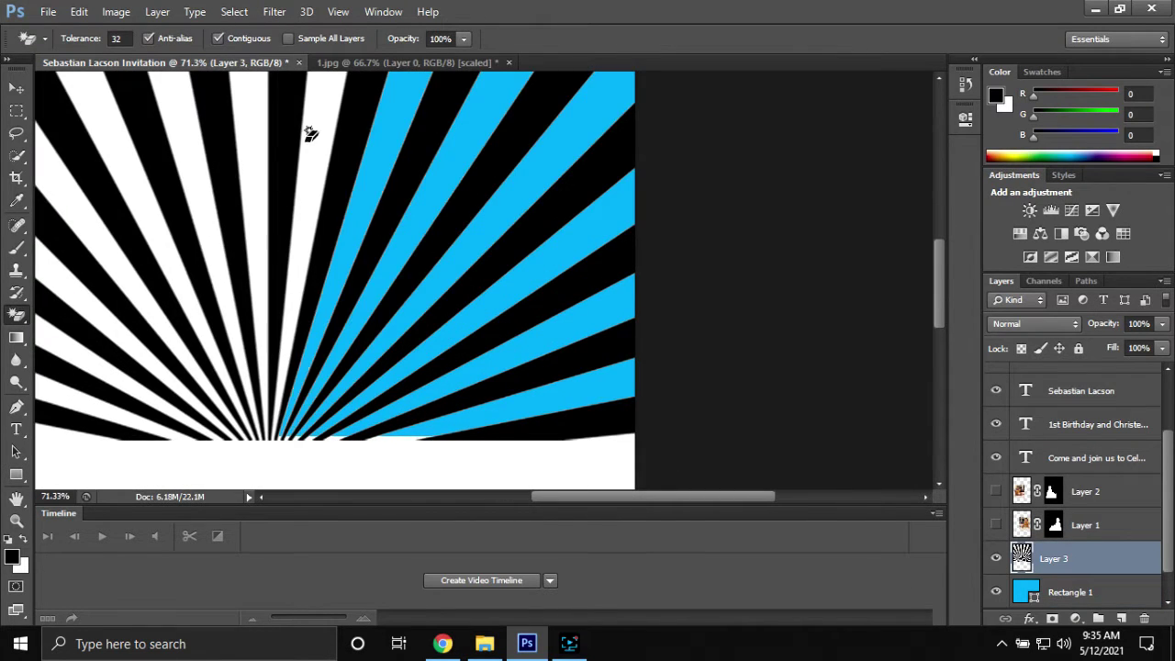
left_click(129, 172)
scroll(71, 399, "up", 3)
scroll(534, 368, "up", 4)
scroll(534, 368, "down", 8)
scroll(505, 369, "up", 1)
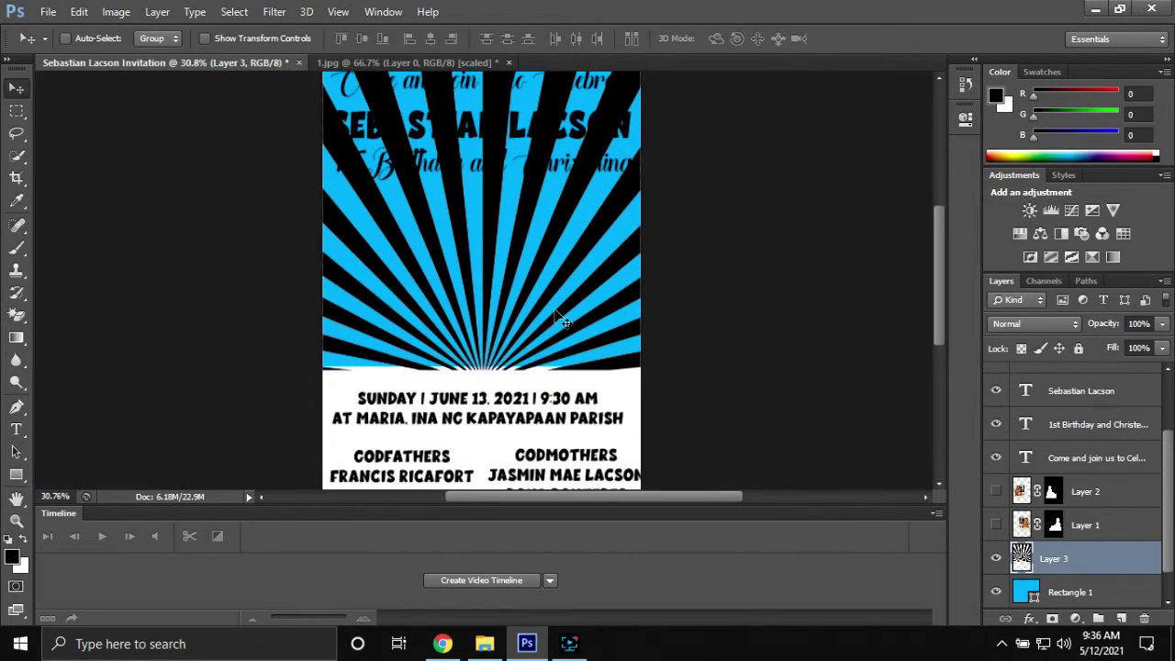
Give the sunburst layer a yellow Color Overlay style
double_click(1138, 562)
left_click(706, 363)
left_click(958, 216)
left_click(659, 422)
key("Return")
key("Return")
Save the invitation as a .psd file in the earlier project's folder
key("ctrl+shift+s")
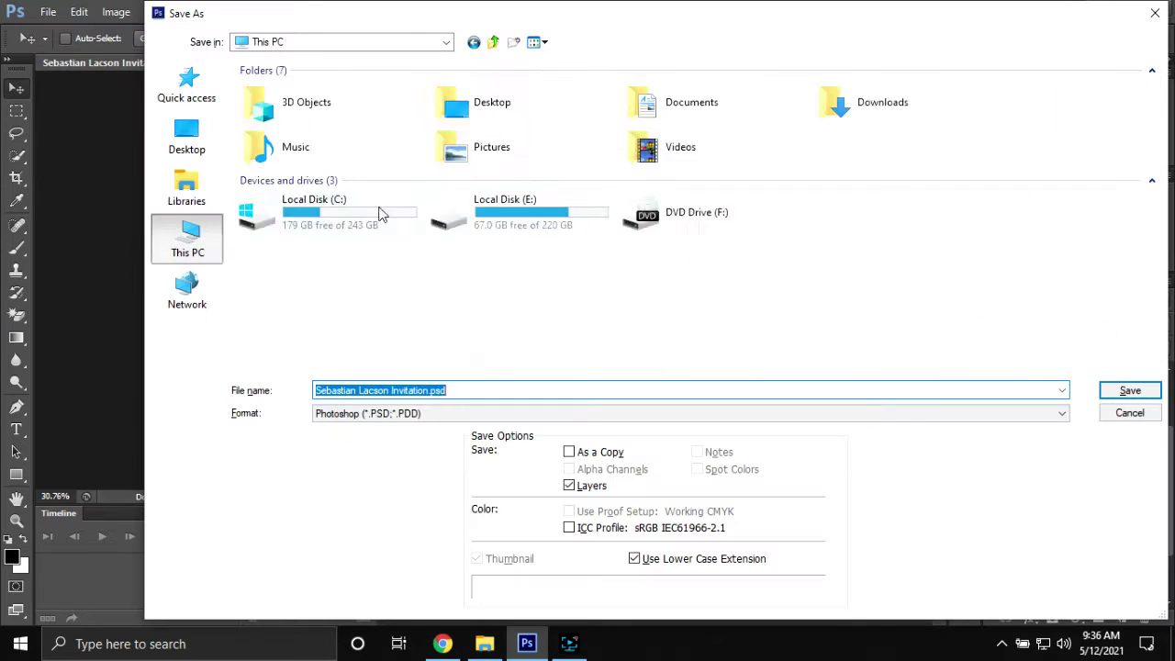
double_click(276, 250)
left_click(1127, 394)
scroll(472, 231, "up", 2)
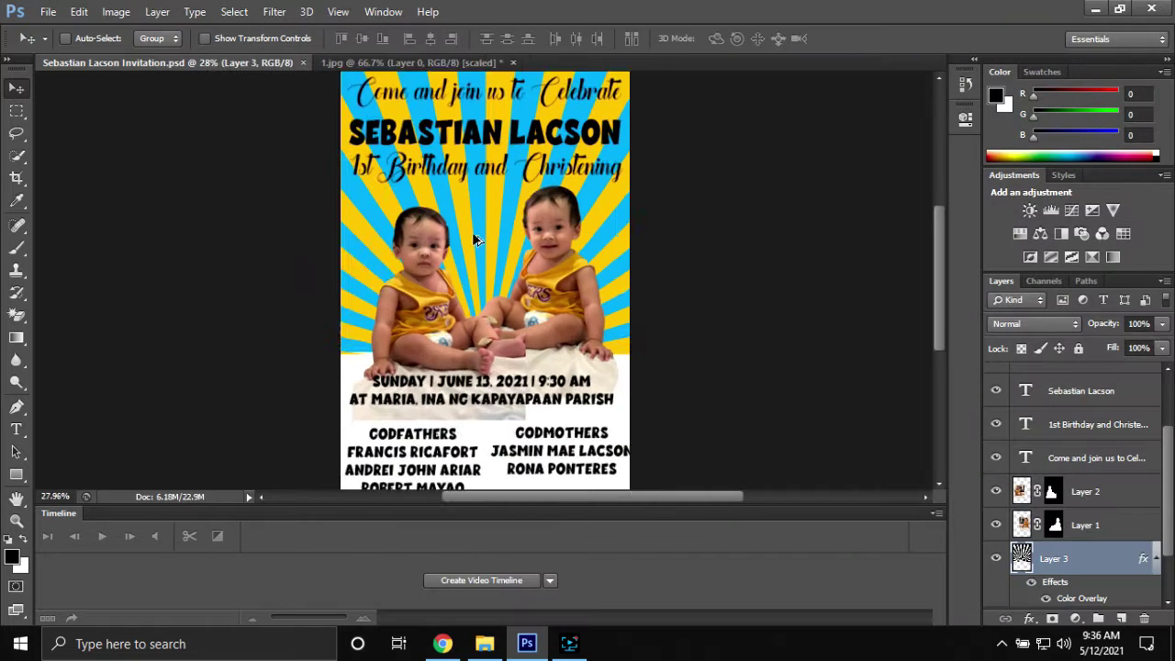
scroll(491, 223, "down", 4)
Open the striped image from the Boss Baby materials folder
left_click(404, 63)
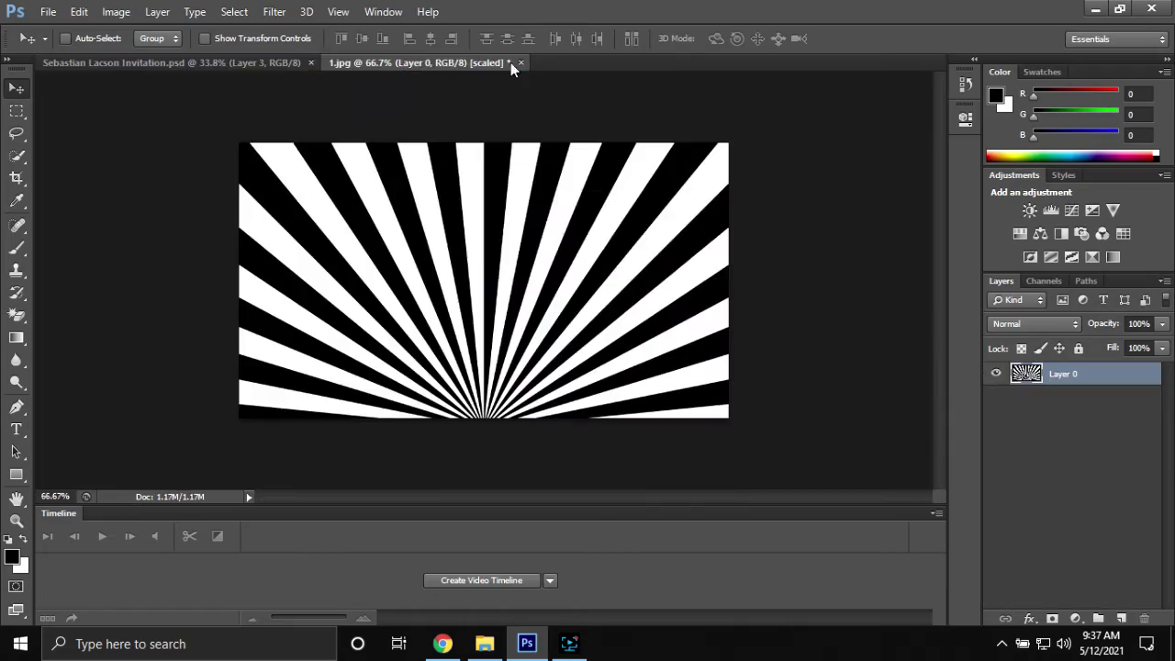
key("ctrl+o")
left_click(498, 47)
double_click(294, 341)
scroll(553, 379, "up", 5)
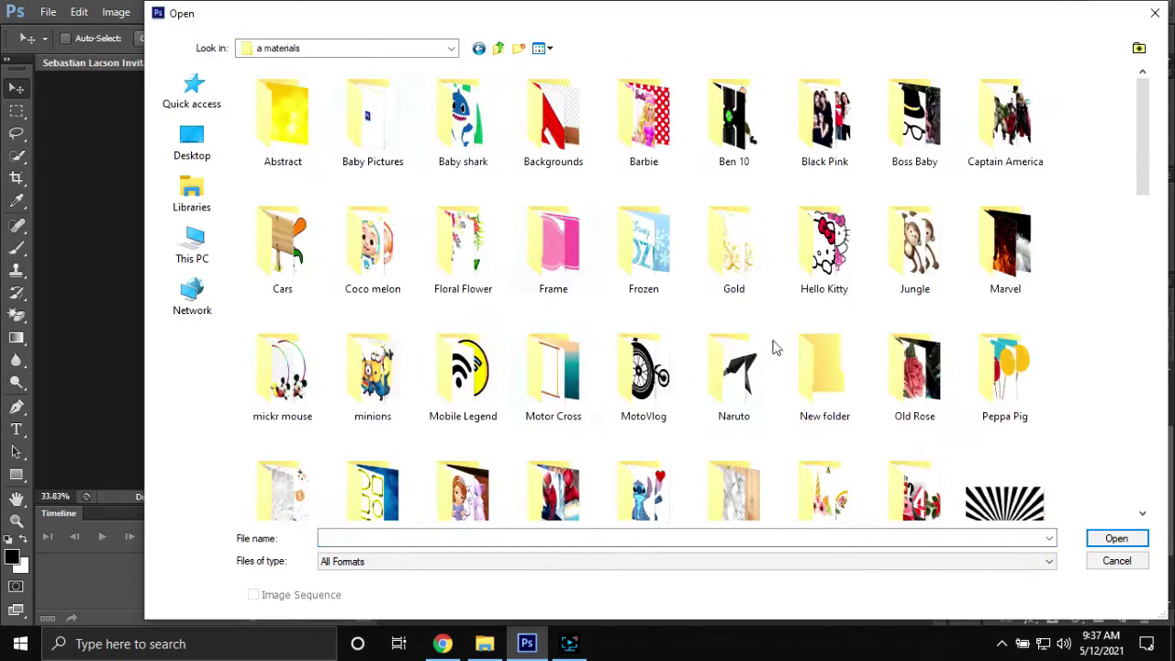
double_click(913, 171)
double_click(1097, 240)
Turn the stripes into a layer and place it, resized, behind the Godfathers list
double_click(1119, 383)
key("Return")
left_click_drag(1118, 383, 546, 331)
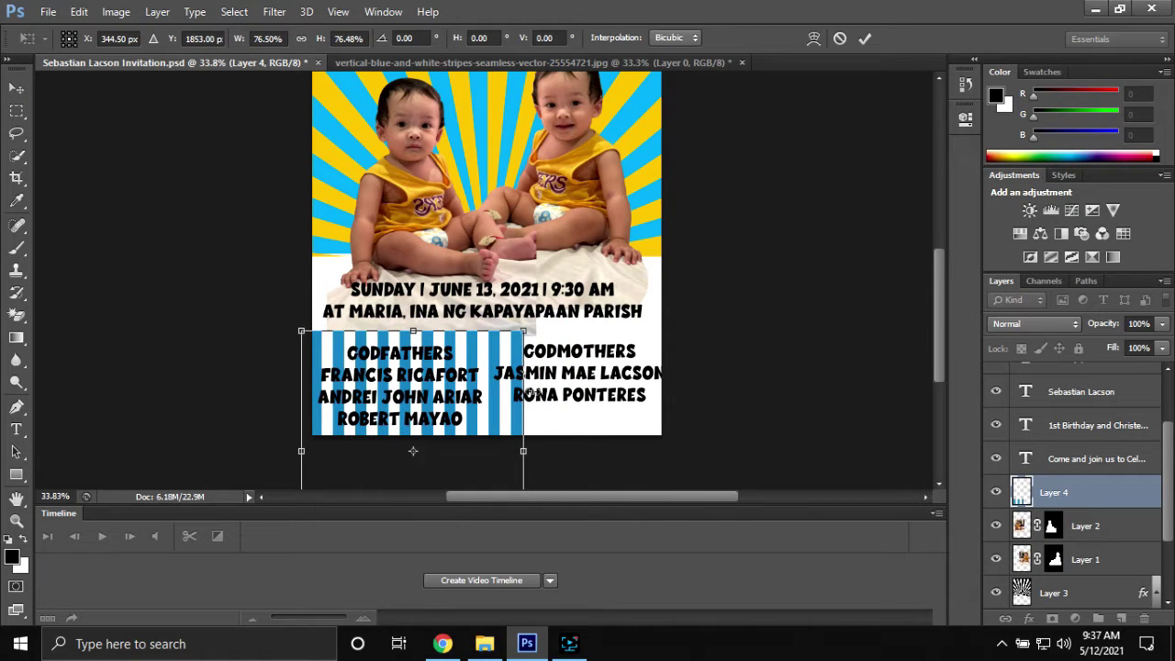
key("Return")
Duplicate the stripes layer for the Godmothers side and select both stripe layers
key("ctrl+j")
scroll(578, 384, "up", 3)
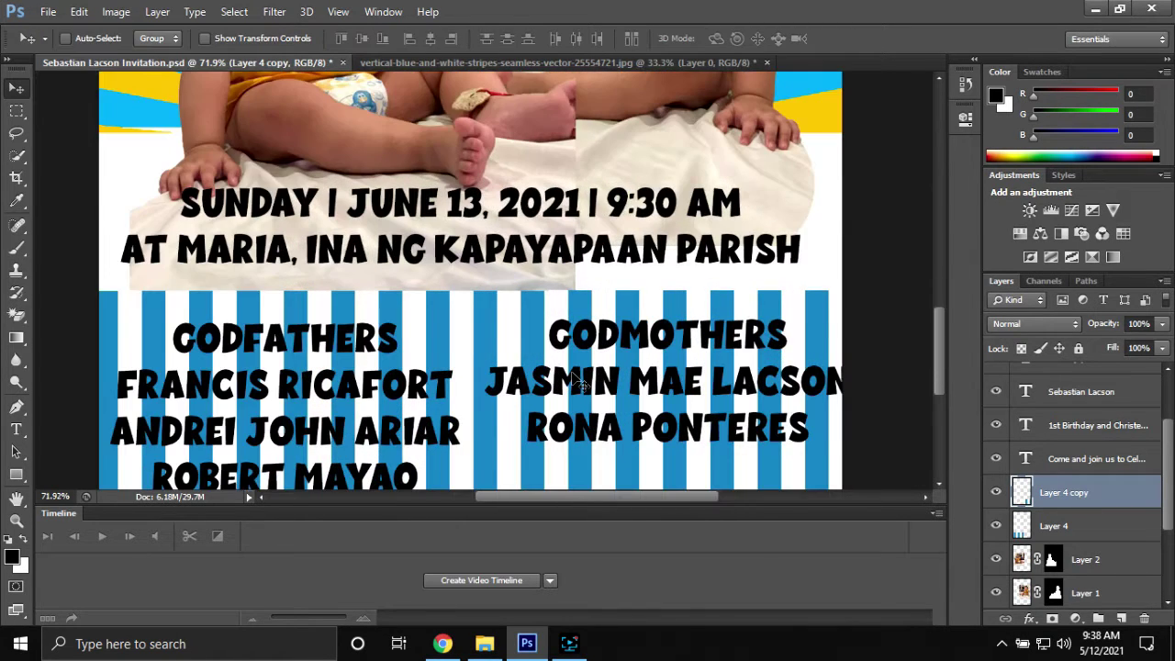
scroll(578, 384, "down", 3)
key("shift+alt+bracketleft")
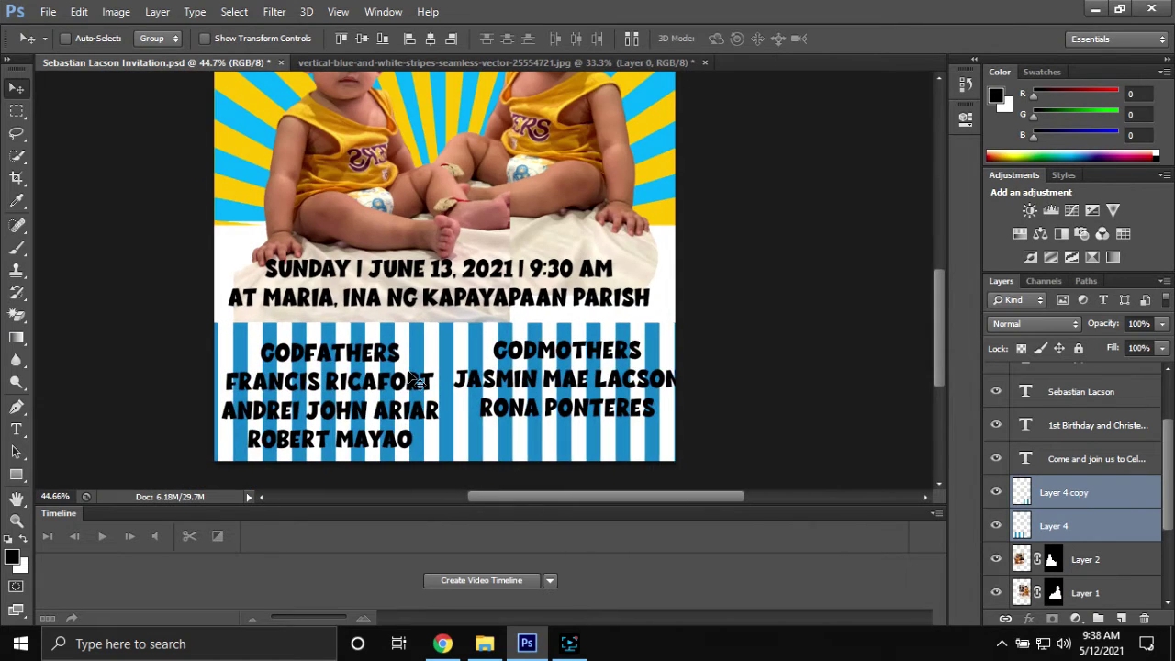
scroll(416, 381, "down", 2)
scroll(502, 372, "down", 2)
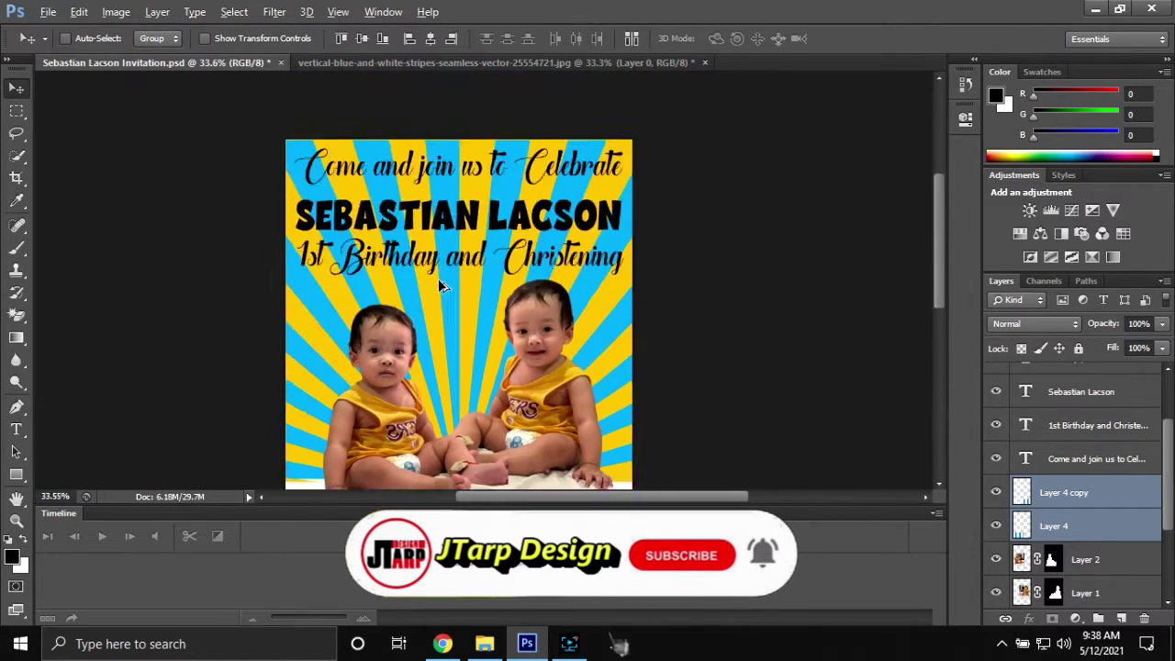
scroll(484, 321, "up", 1)
Move both stripe layers up over the date band, merge them, and mask them to that band
left_click_drag(592, 482, 698, 409)
left_click(1115, 528)
left_click(1122, 564, "shift")
left_click_drag(559, 449, 558, 381)
key("ctrl+e")
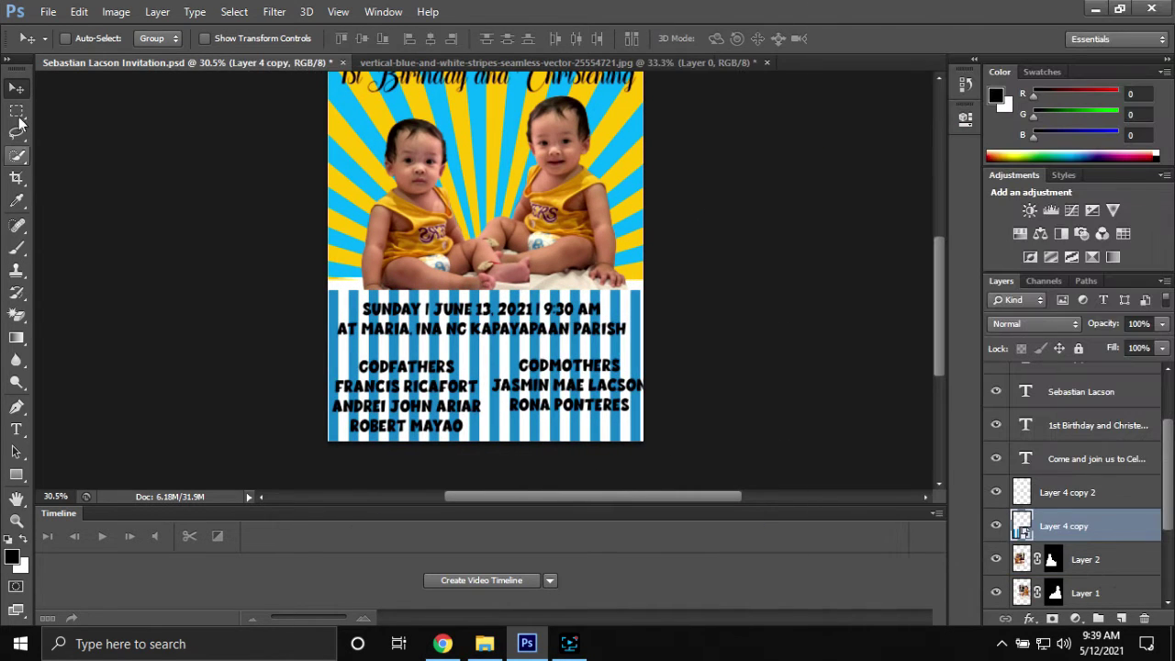
left_click_drag(650, 345, 650, 345)
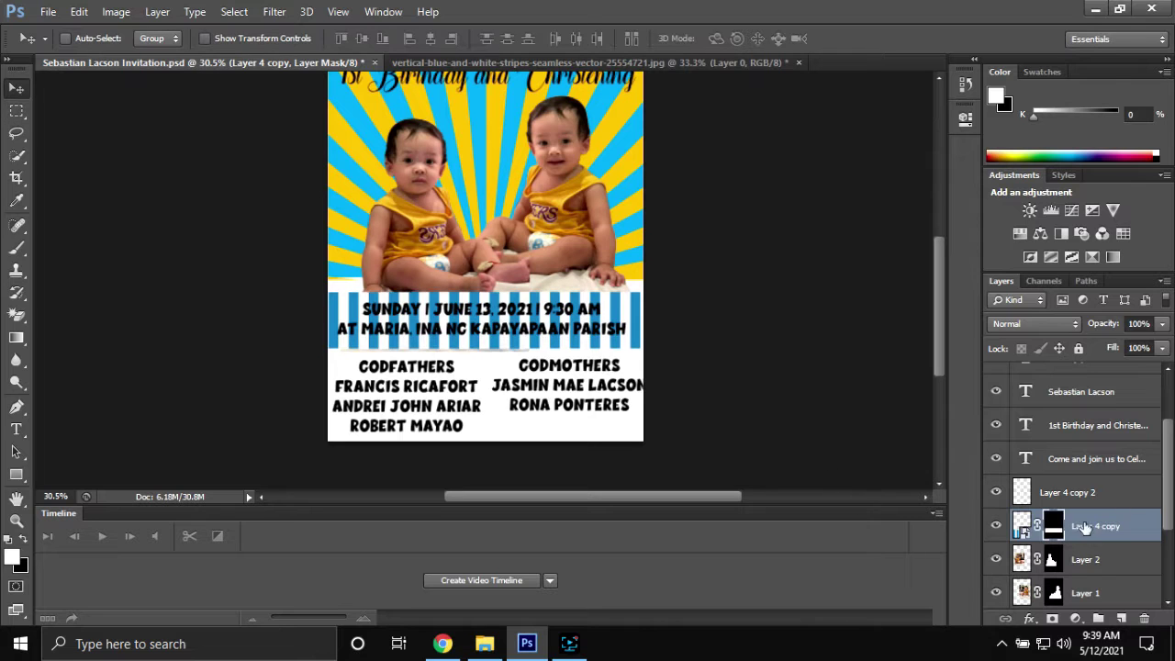
Enlarge the Layer 4 copy 2 stripes and move them down to cover the bottom
left_click(1015, 493)
left_click_drag(464, 202, 519, 384)
scroll(519, 384, "down", 1)
left_click_drag(565, 263, 631, 203)
left_click_drag(549, 311, 590, 346)
key("Return")
Fit the stripes behind the godparents text, scaling them to about 107%
scroll(551, 334, "up", 2)
left_click_drag(513, 326, 588, 342)
key("shift+Up")
key("shift+Up")
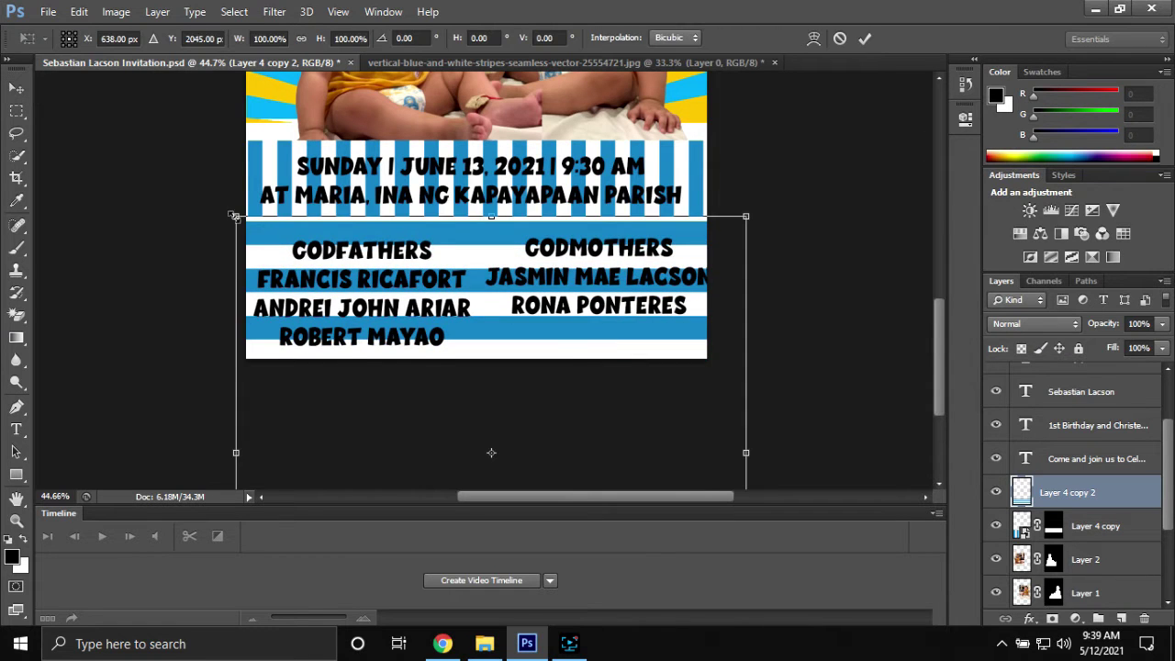
left_click_drag(232, 224, 197, 207)
left_click_drag(235, 236, 246, 242)
key("Return")
scroll(478, 302, "up", 1)
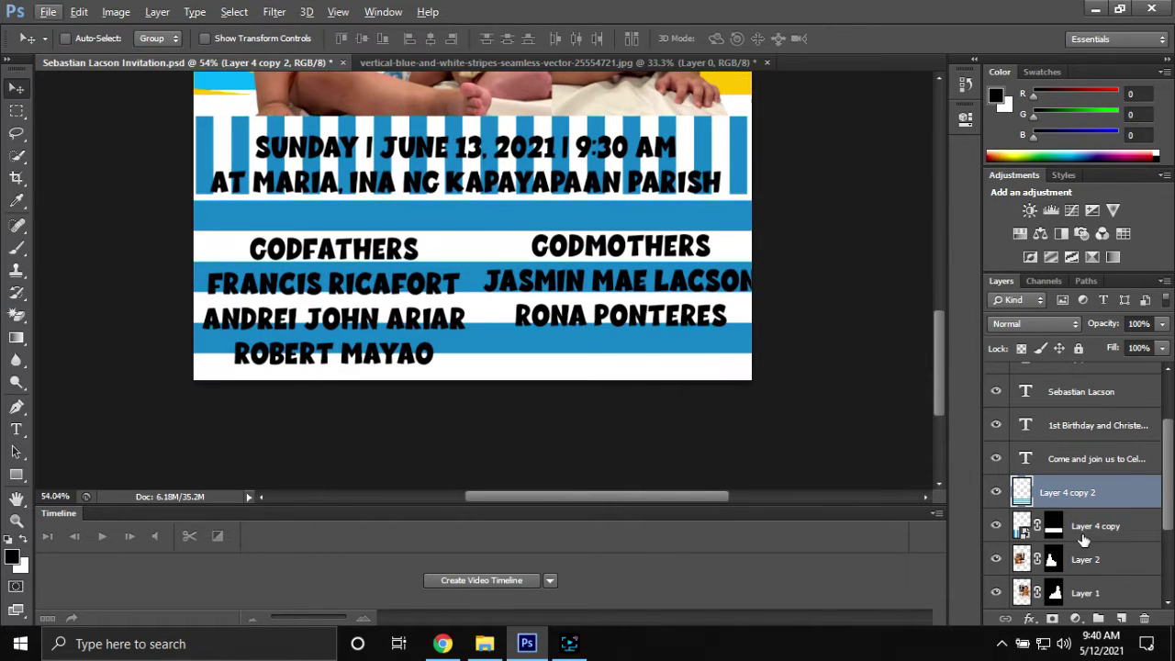
Stretch the godparents stripes taller, Layer 4 copy 2 to 104.78% height
key("t")
left_click(1089, 524)
key("ctrl+t")
mouse_move(537, 116)
left_mouse_down()
mouse_move(536, 81)
mouse_move(538, 138)
mouse_move(538, 125)
left_mouse_up()
left_click(17, 89)
key("Return")
left_click(1067, 492)
key("ctrl+t")
left_click_drag(491, 193, 490, 164)
left_click_drag(492, 199, 499, 228)
left_click(864, 39)
Set the Godfathers list's line spacing to 17 pt
key("t")
left_click(335, 284)
key("ctrl+a")
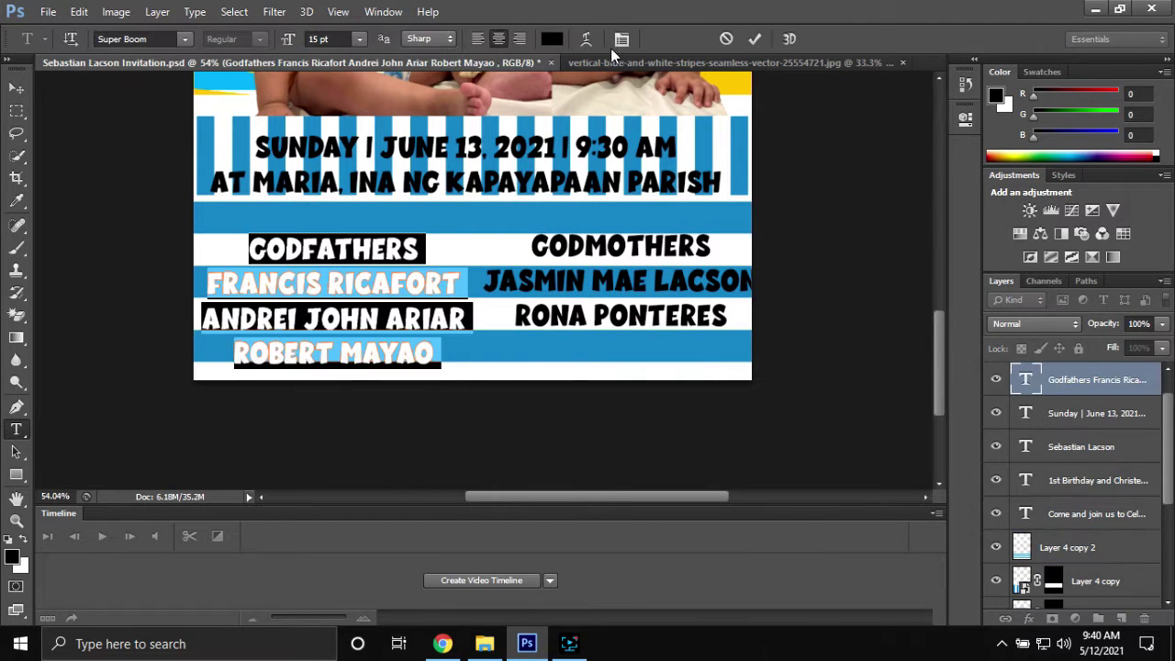
left_click(622, 40)
left_click_drag(909, 190, 787, 191)
key("Down")
key("Down")
key("Down")
key("Down")
key("Up")
key("Up")
key("Up")
left_click(755, 38)
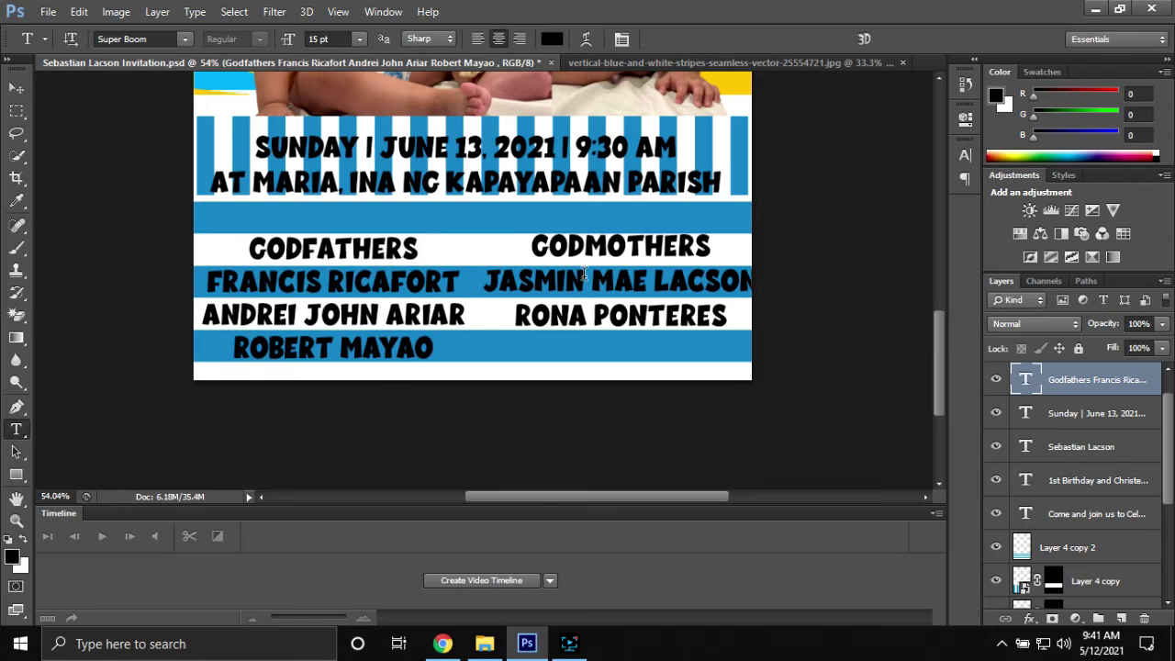
Set the Godmothers list's line spacing to 17 pt as well
left_click(621, 281)
key("ctrl+a")
left_click(622, 39)
left_click_drag(909, 190, 863, 191)
type("17")
left_click(754, 38)
left_click(16, 88)
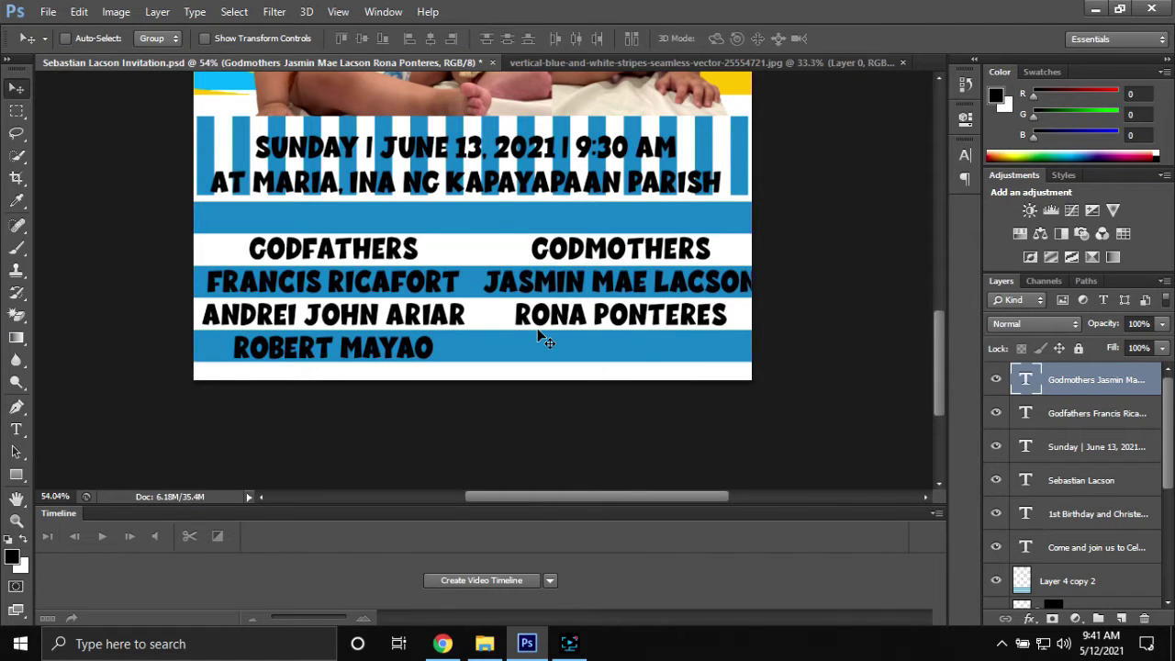
Select the Layer 4 copy 2, Godfathers, Godmothers and date text layers in the Layers panel
scroll(542, 338, "down", 5)
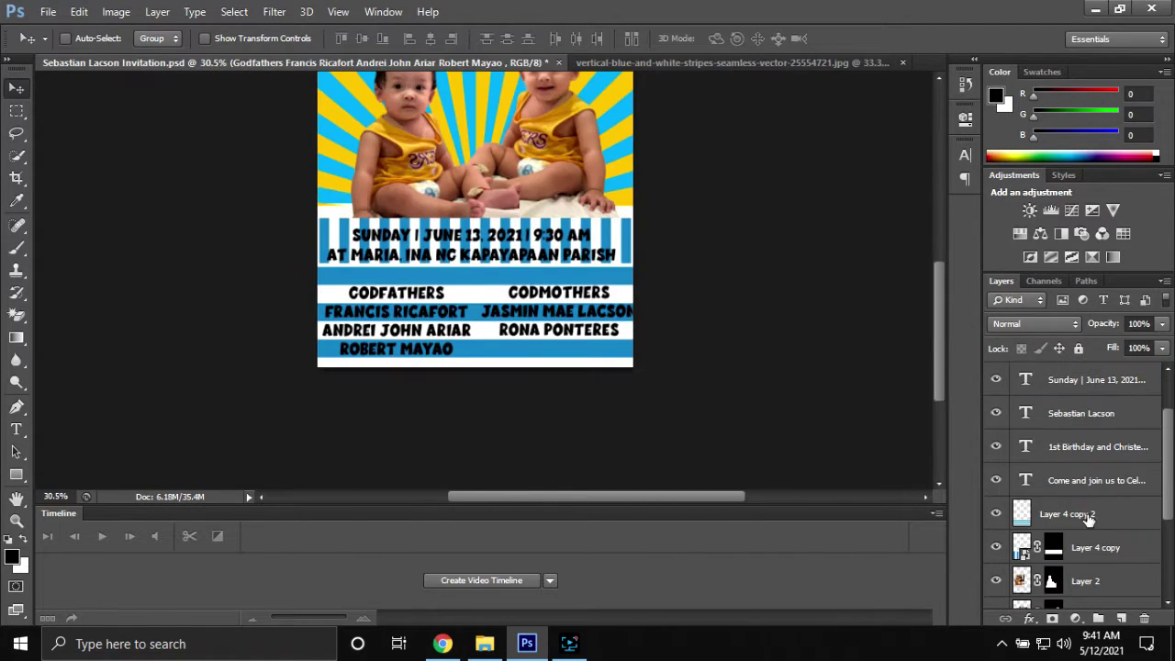
scroll(1093, 459, "up", 1)
scroll(1120, 431, "down", 3)
scroll(1118, 496, "up", 1)
left_click(1118, 517, "shift")
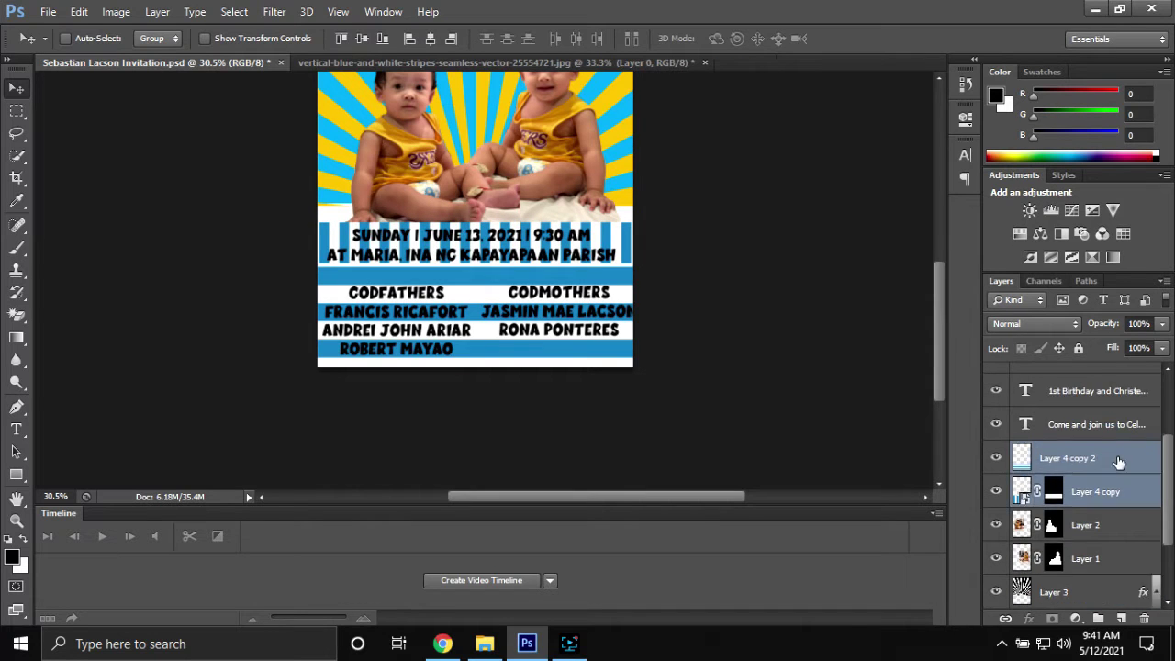
scroll(1095, 415, "up", 4)
left_click(1098, 415, "ctrl")
left_click(1097, 380, "ctrl")
scroll(567, 377, "up", 2)
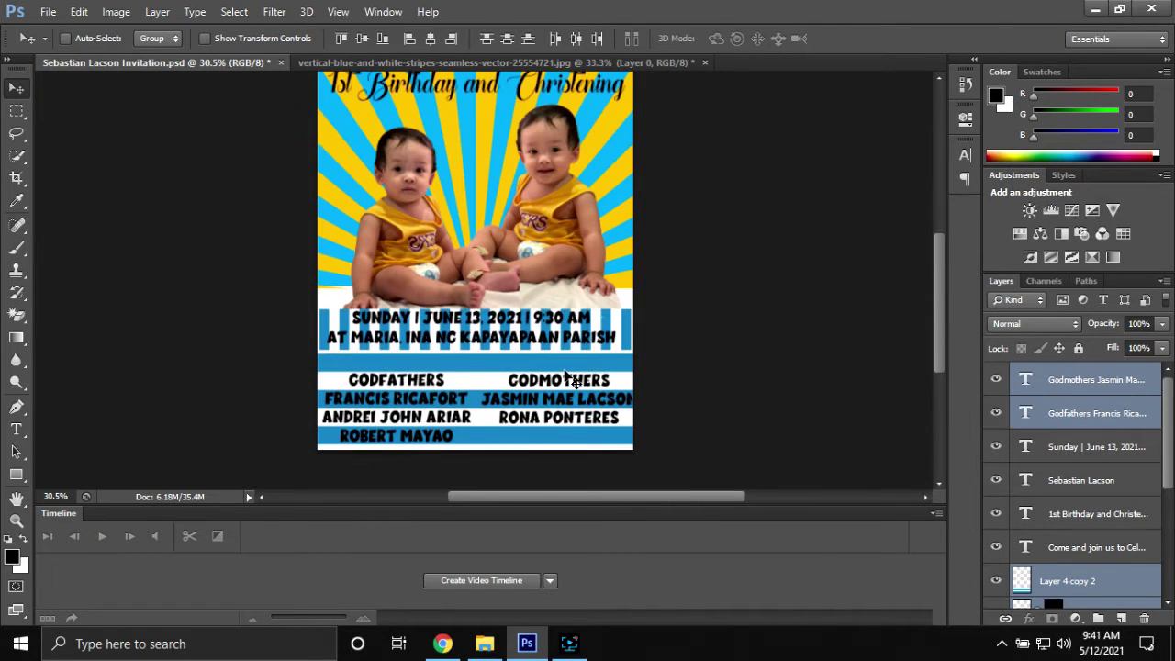
left_click(1097, 447)
scroll(427, 323, "up", 6)
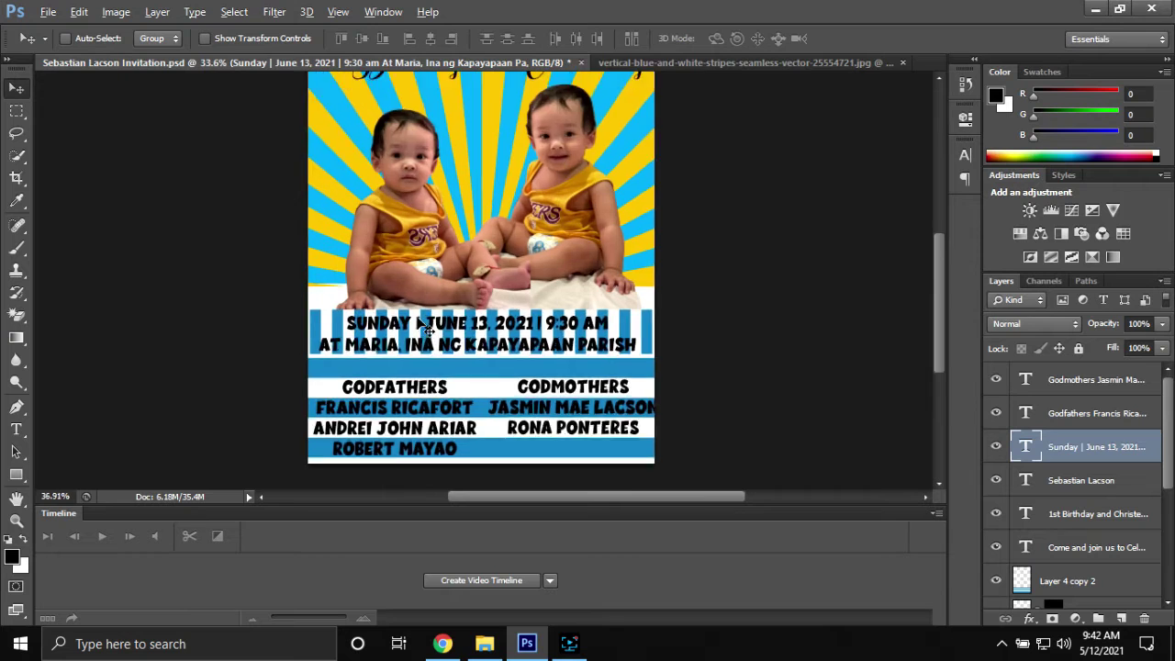
Colour the Godfathers text yellow (#e5ad03)
key("t")
left_click(393, 379)
key("ctrl+a")
left_click(552, 39)
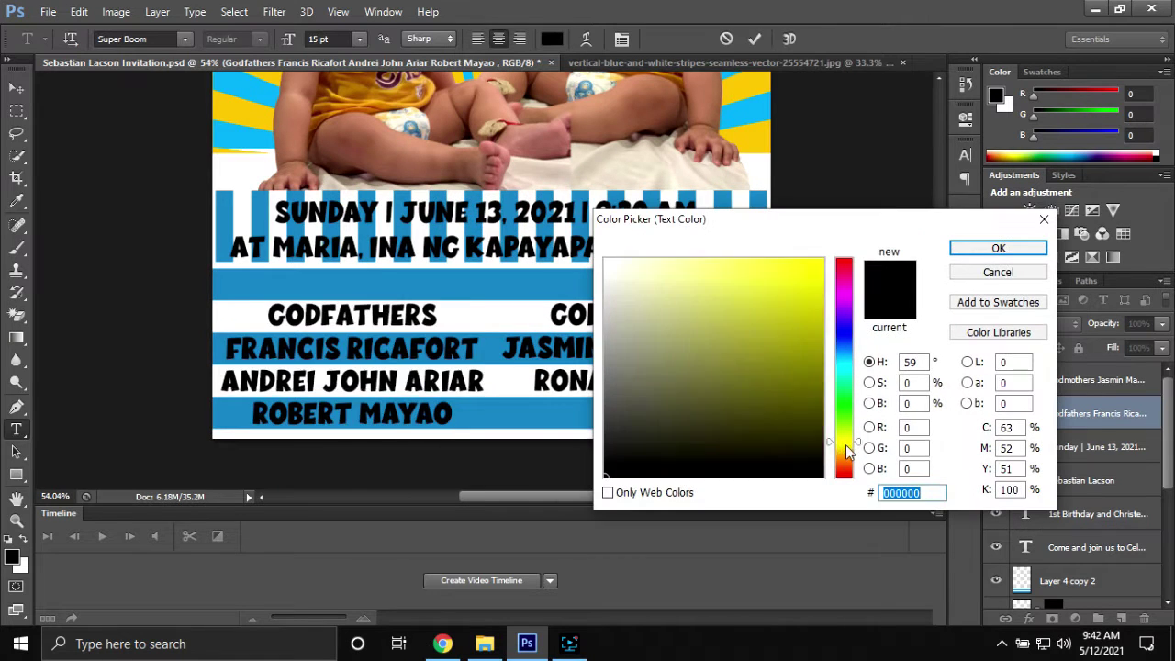
left_click(844, 450)
left_click(819, 272)
left_click(998, 248)
Group the Godfathers text and give the group a Stroke outline
key("ctrl+g")
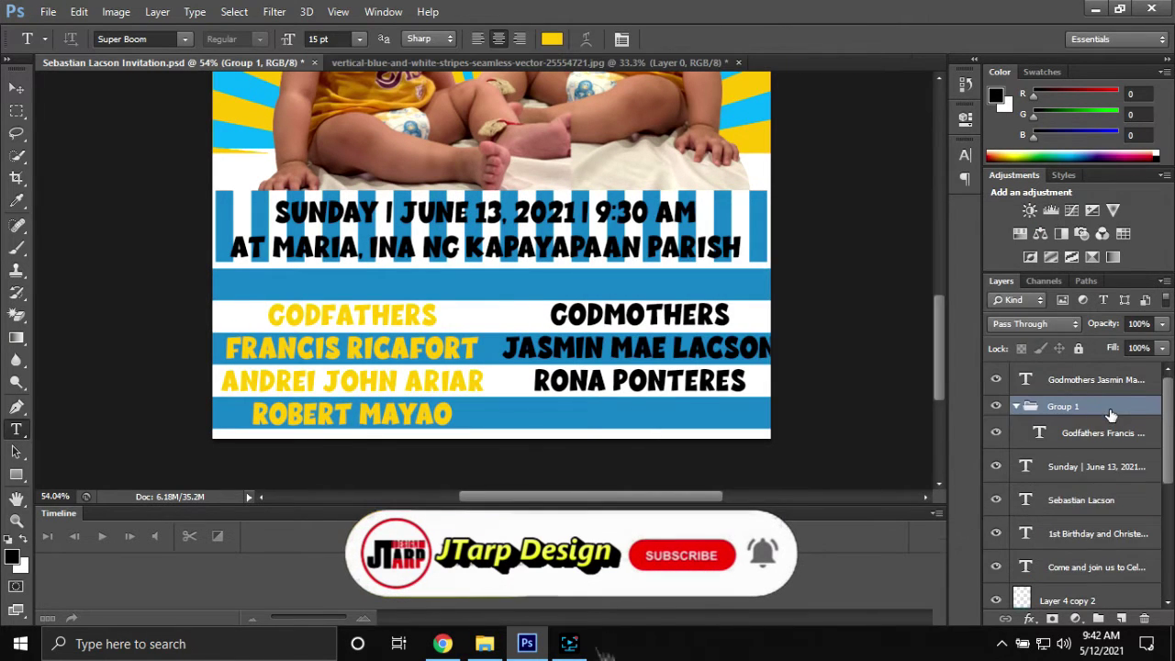
double_click(1112, 411)
left_click(649, 288)
left_click(1101, 190)
Make the Godmothers text yellow (#f1b704)
left_click(1105, 465)
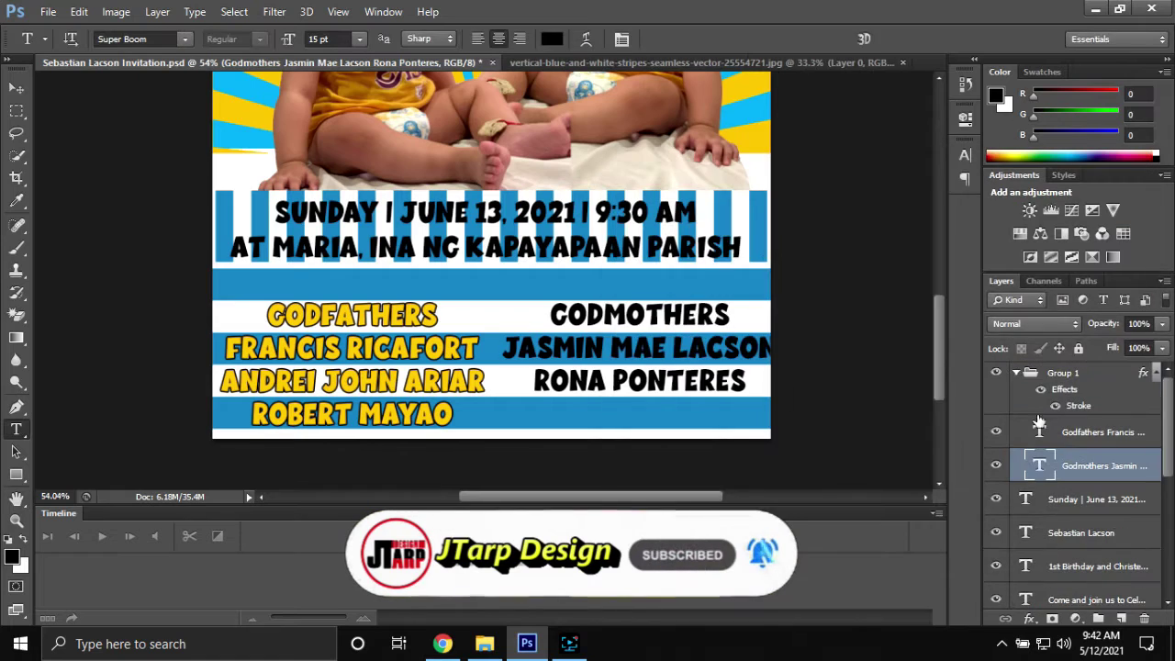
left_click(552, 39)
left_click(844, 450)
left_click(819, 271)
left_click(998, 248)
Nudge the name title layer up
scroll(468, 303, "down", 2)
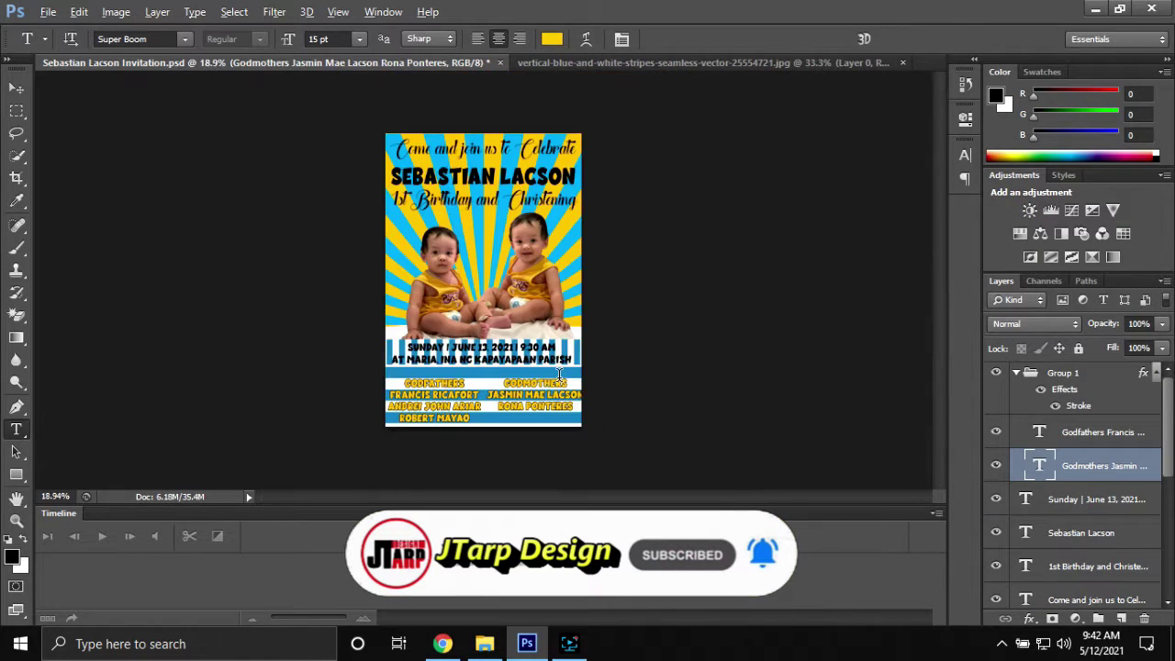
scroll(468, 303, "up", 5)
left_click(1081, 533)
key("v")
key("shift+Up")
key("shift+Up")
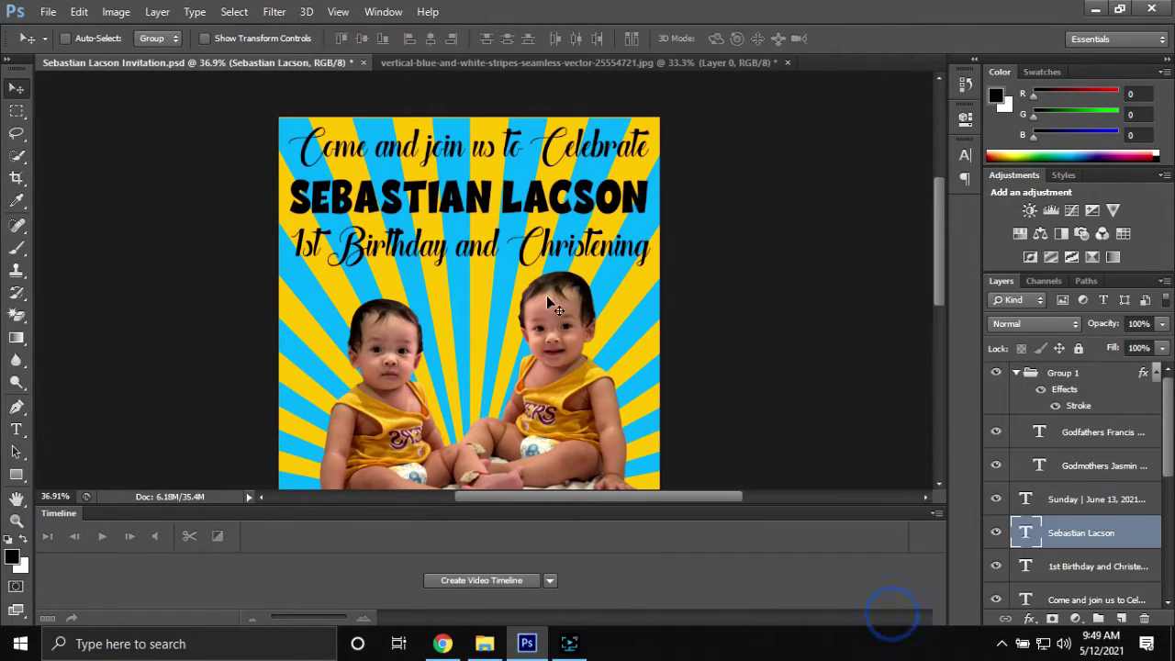
Duplicate the Layer 4 copy 2 stripes layer
scroll(514, 404, "down", 3)
scroll(502, 399, "up", 3)
scroll(501, 400, "down", 1)
scroll(1060, 545, "down", 5)
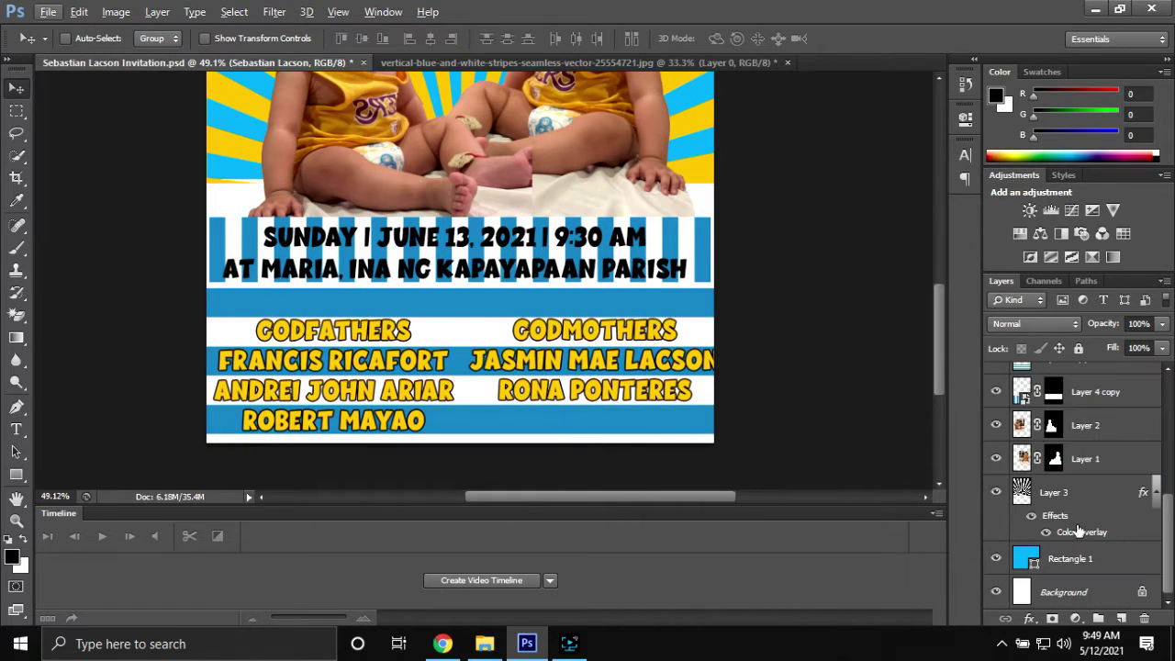
left_click(1093, 392)
key("ctrl+j")
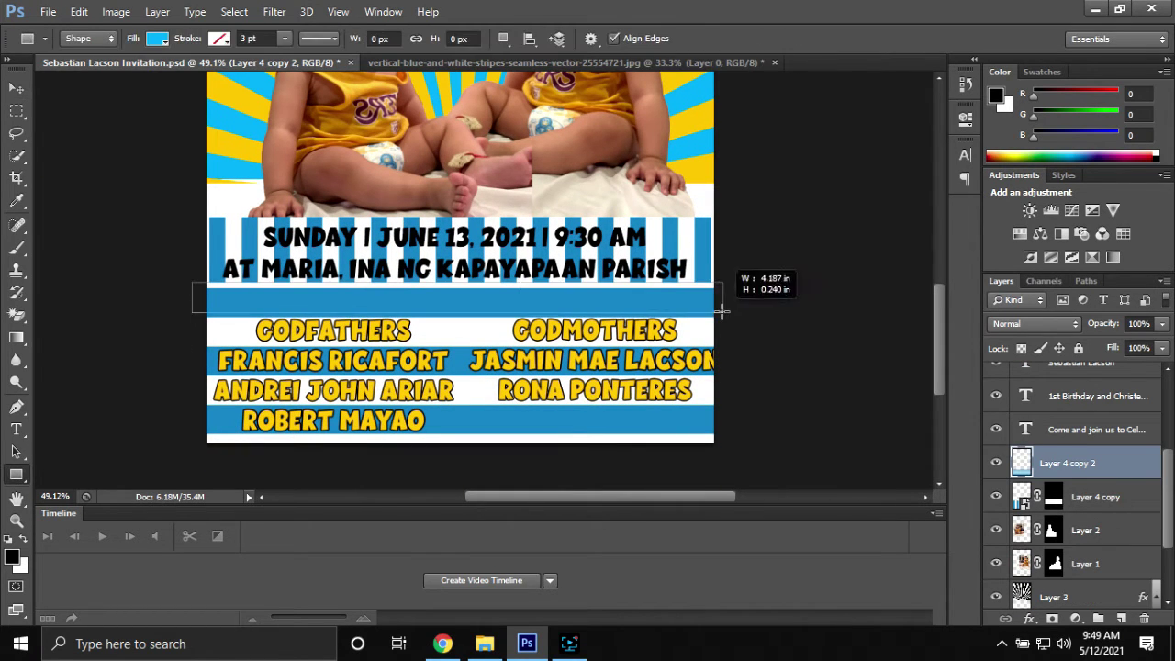
Draw a dark-blue band below the date and give it Bevel & Emboss, no drop shadow
left_click_drag(723, 311, 723, 313)
left_click(157, 37)
left_click(264, 48)
left_click_drag(630, 225, 701, 226)
left_click(853, 428)
left_click(1068, 365)
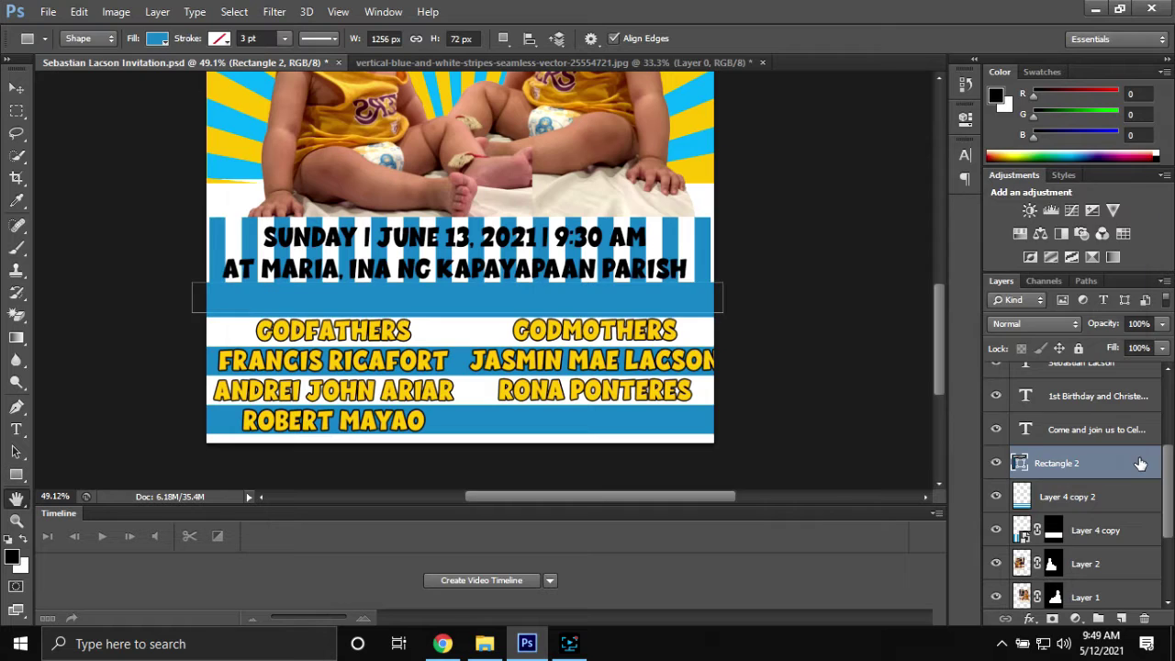
double_click(1140, 463)
left_click(629, 439)
left_click(667, 231)
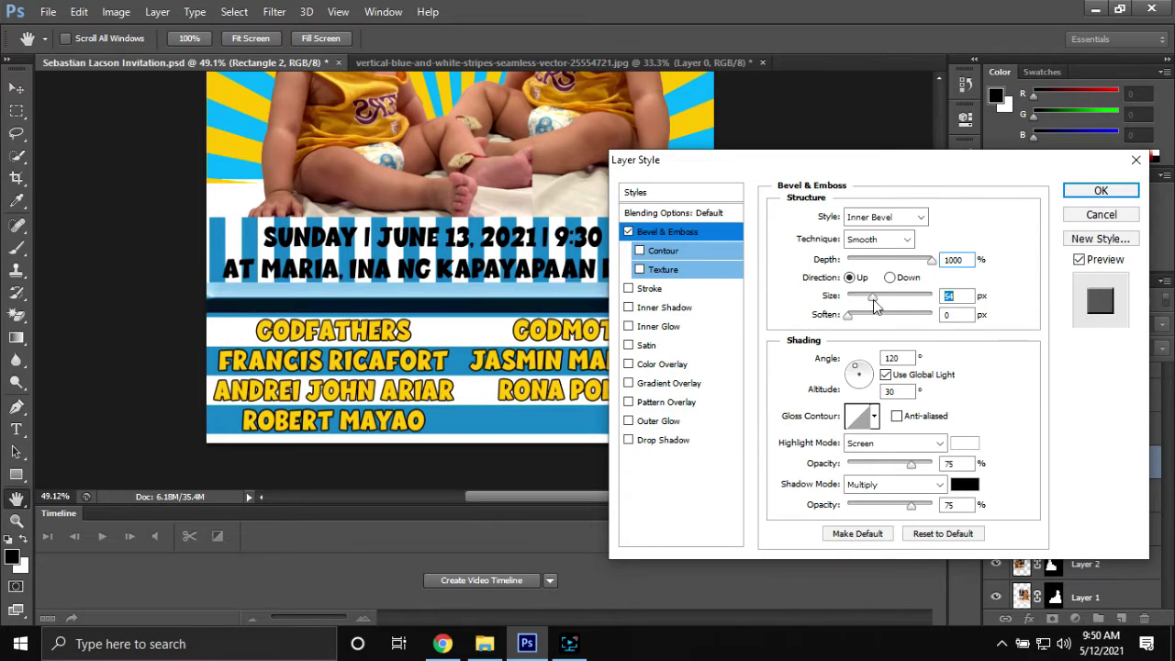
key("Return")
Give the date text a white (#ffffff) Stroke outline
left_click(1092, 388)
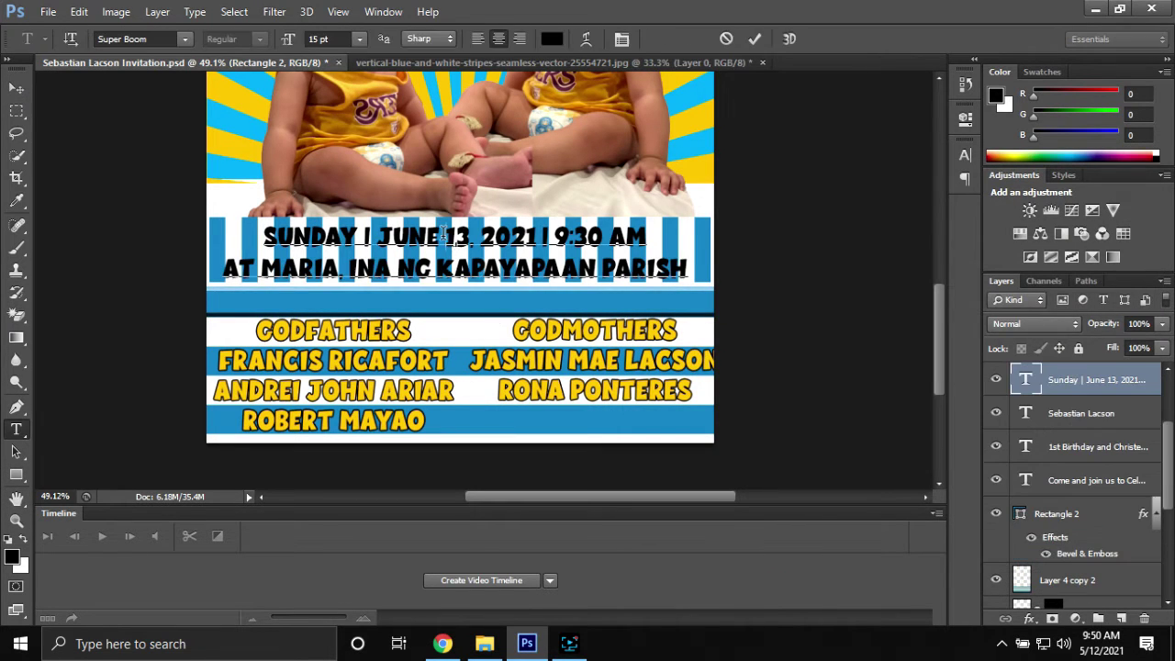
double_click(1138, 389)
left_click(649, 289)
left_click(813, 338)
type("ffffff")
key("Return")
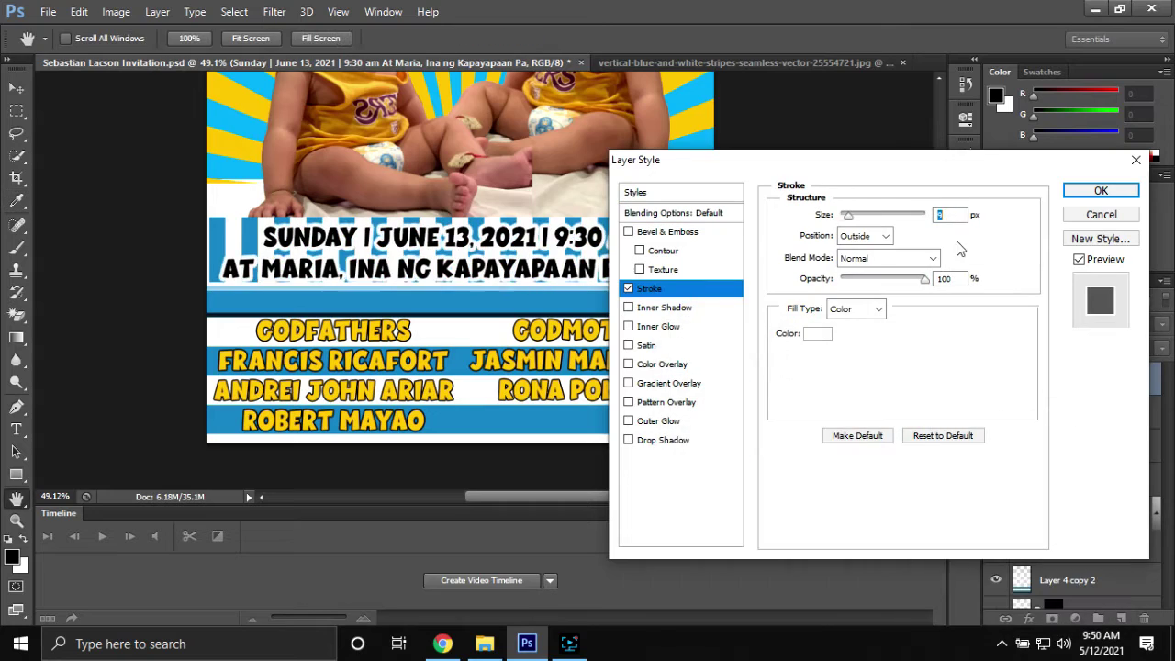
left_click(1102, 191)
Make the thin line yellow and add a Bevel & Emboss to it
key("t")
scroll(459, 276, "up", 3)
scroll(459, 275, "up", 2)
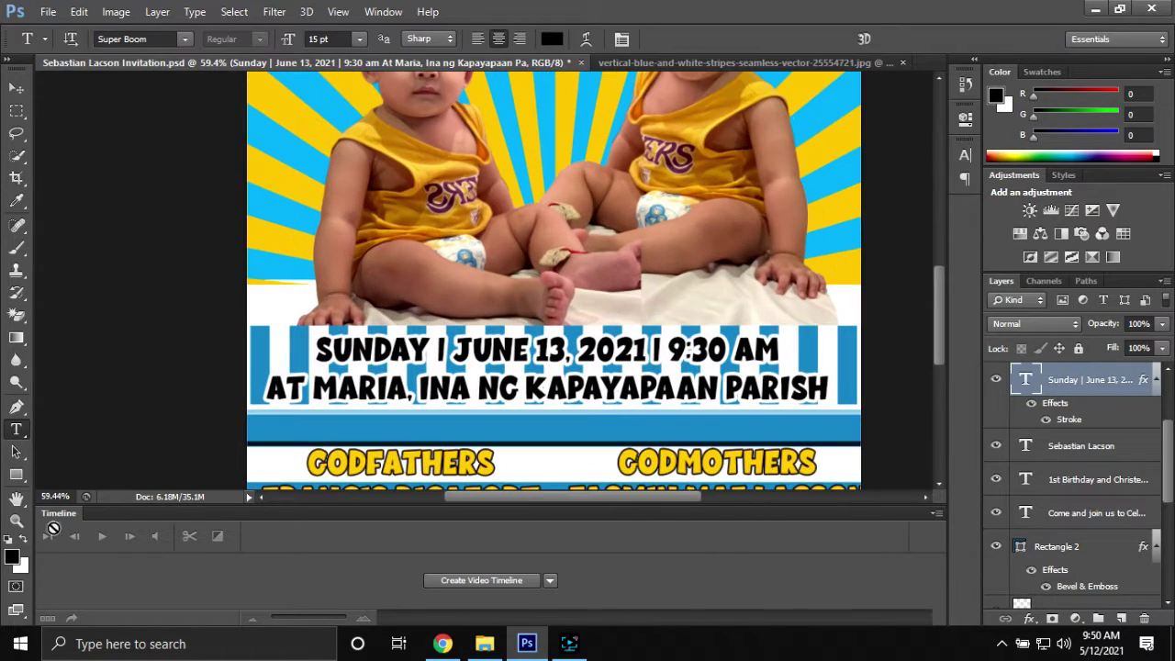
left_click(157, 38)
left_click(82, 126)
double_click(1139, 379)
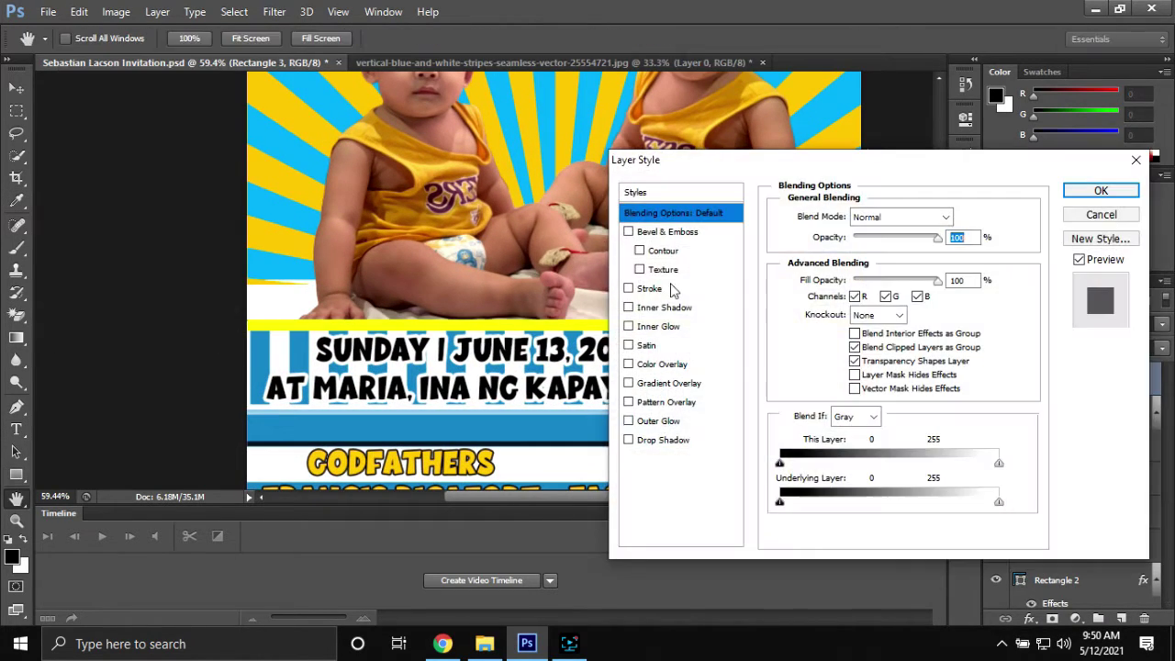
left_click(654, 232)
key("Return")
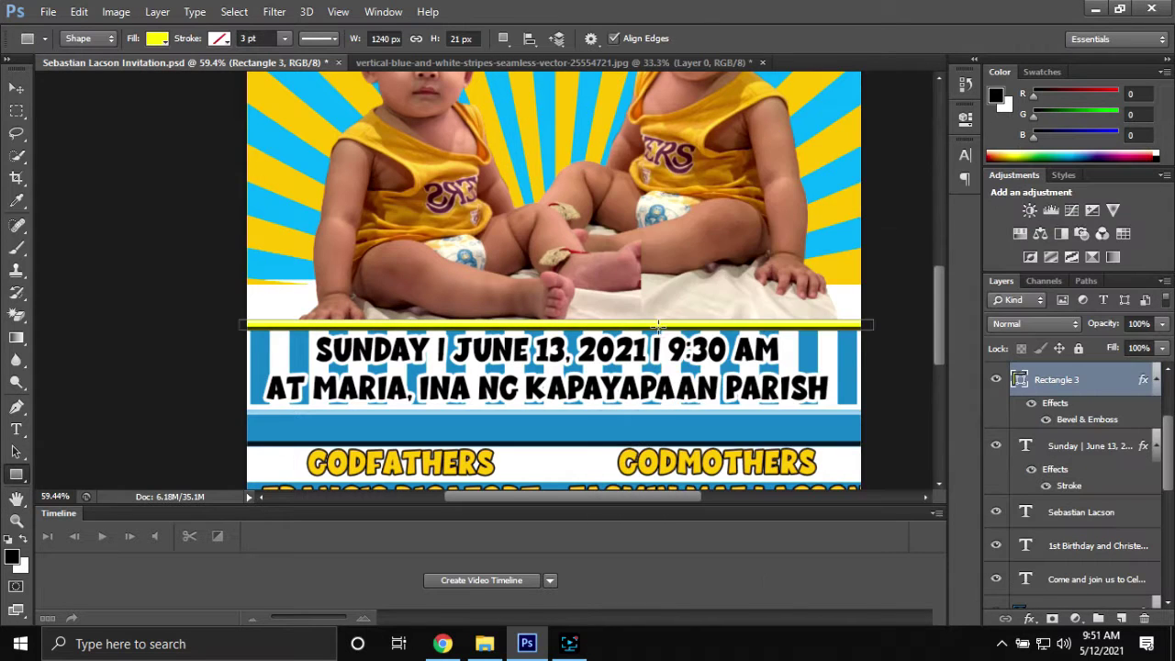
scroll(609, 347, "down", 3)
scroll(546, 263, "up", 2)
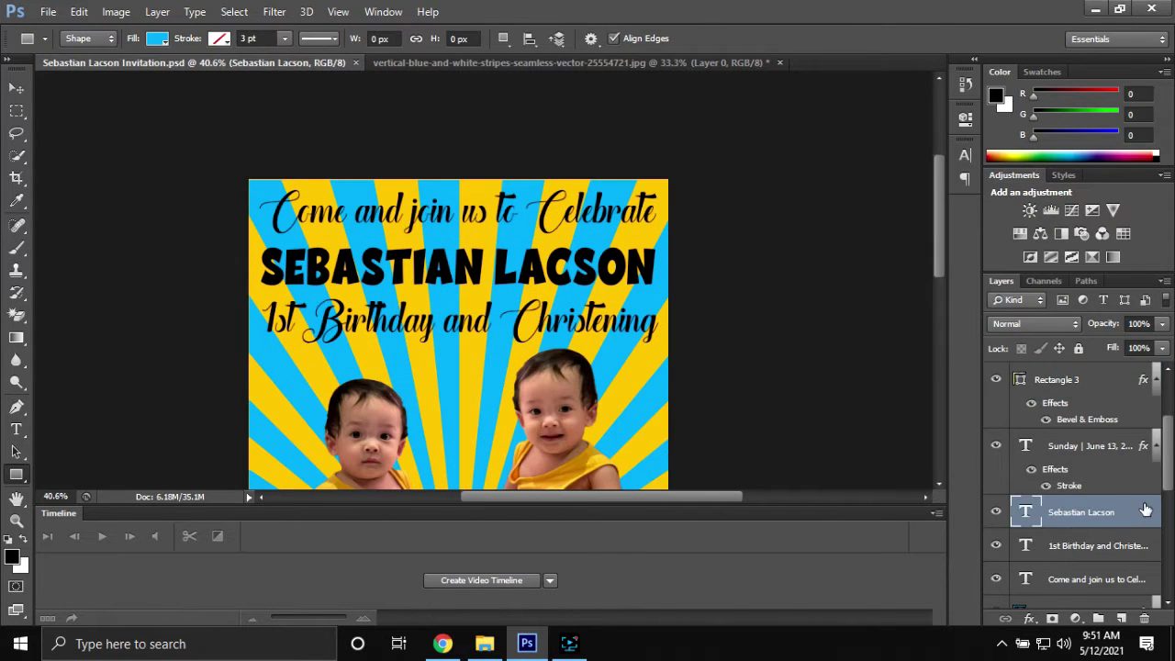
Give the name a yellow inner shadow at distance 2 and a white outline
double_click(1146, 510)
left_click(669, 309)
left_click_drag(924, 292, 843, 291)
key("Return")
double_click(1123, 504)
left_click(665, 308)
left_click(958, 217)
left_click(529, 241)
key("Return")
key("Return")
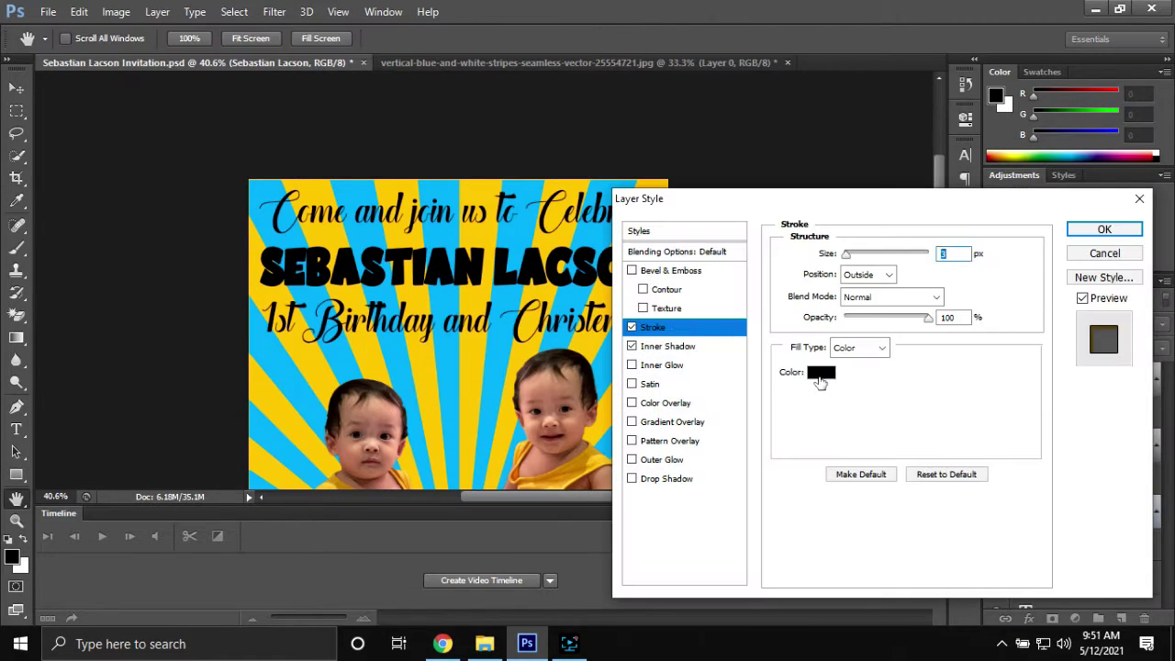
left_click(820, 376)
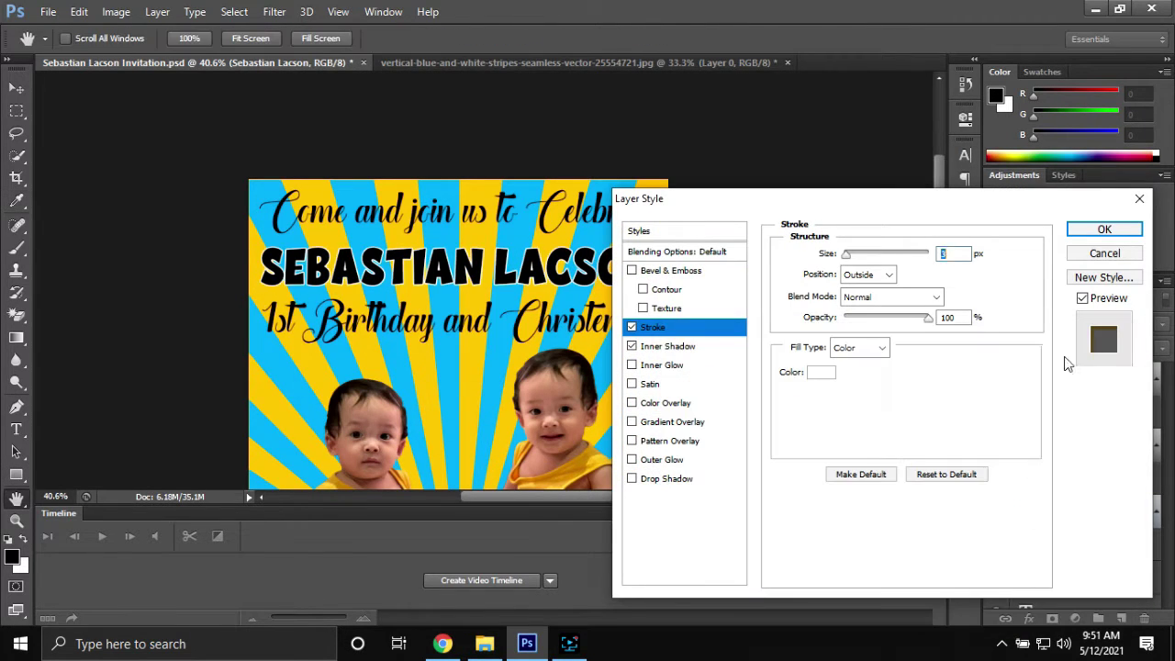
key("Return")
double_click(386, 267)
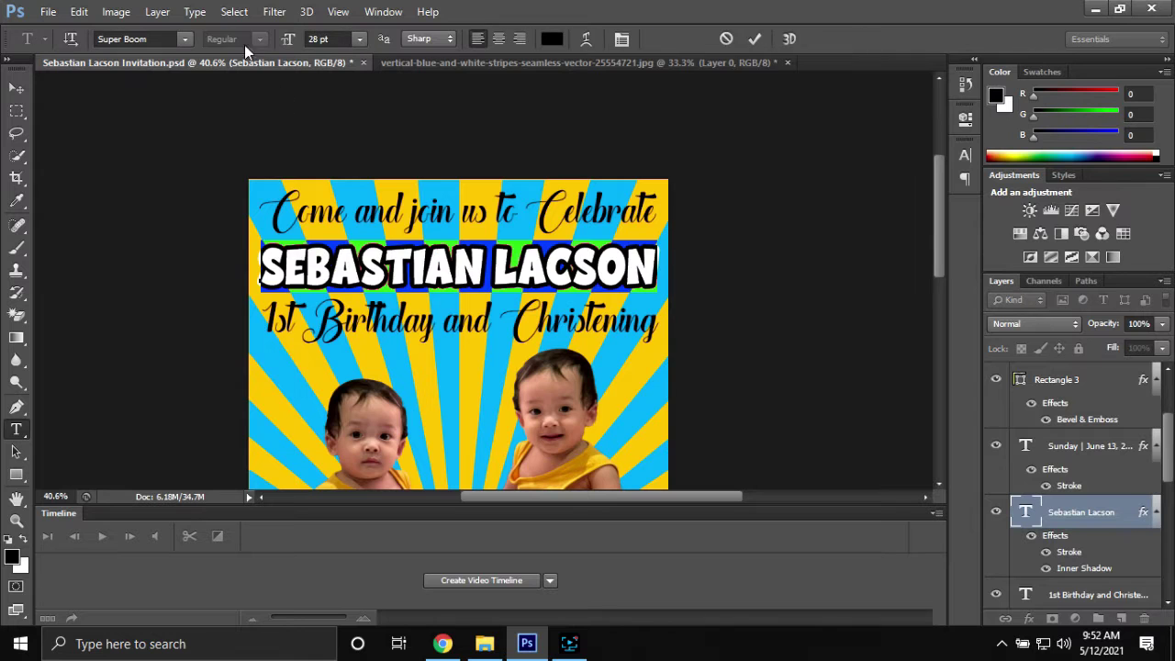
left_click(552, 39)
left_click(634, 233)
left_click(1034, 368)
Change the name's outline to a thicker black stroke
double_click(1102, 512)
left_click(653, 327)
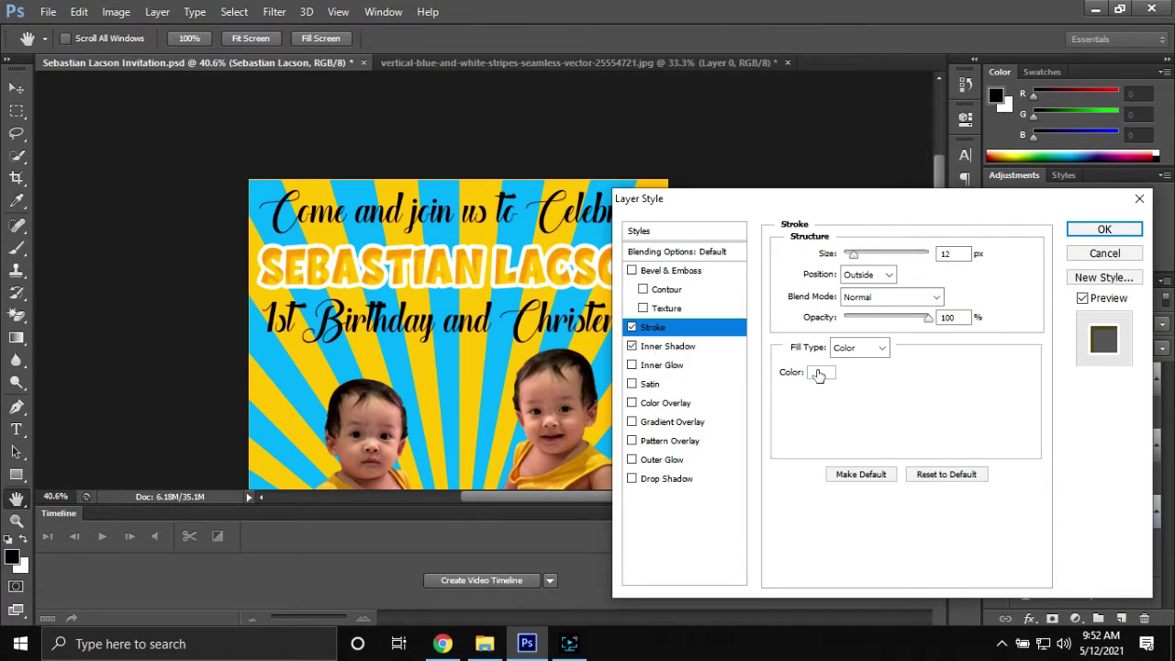
left_click(829, 373)
left_click(677, 591)
left_click(1056, 365)
key("Return")
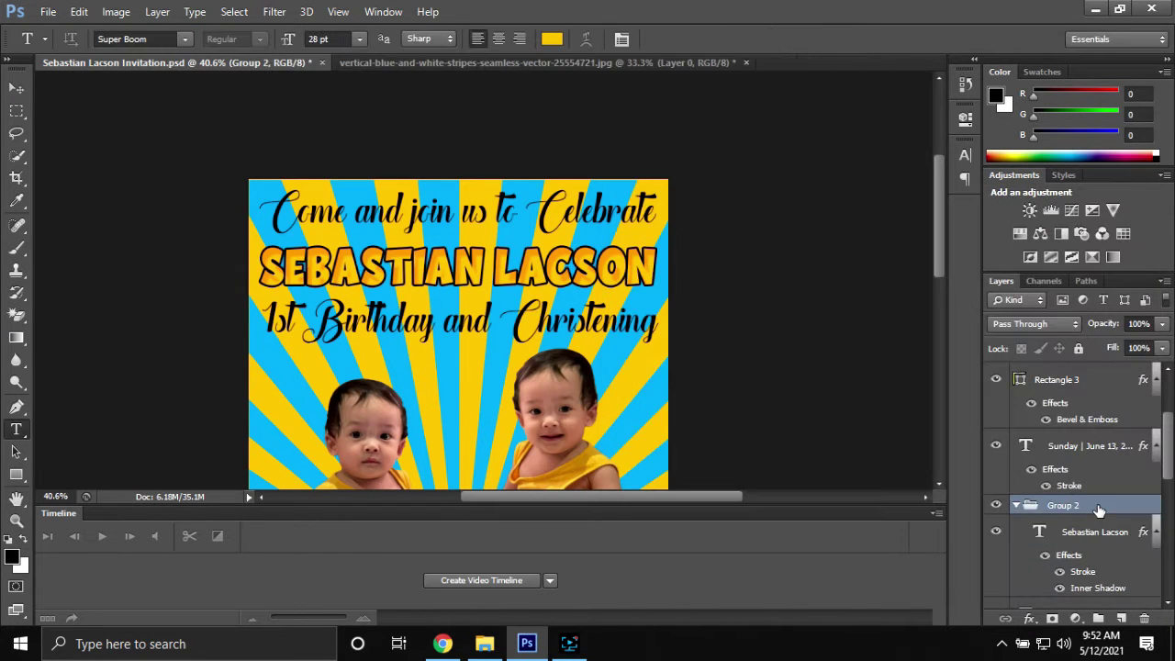
Add an outline and a drop shadow to the group holding the name
double_click(1099, 510)
left_click(653, 327)
left_click(834, 375)
left_click(673, 375)
left_click(1065, 362)
left_click(667, 479)
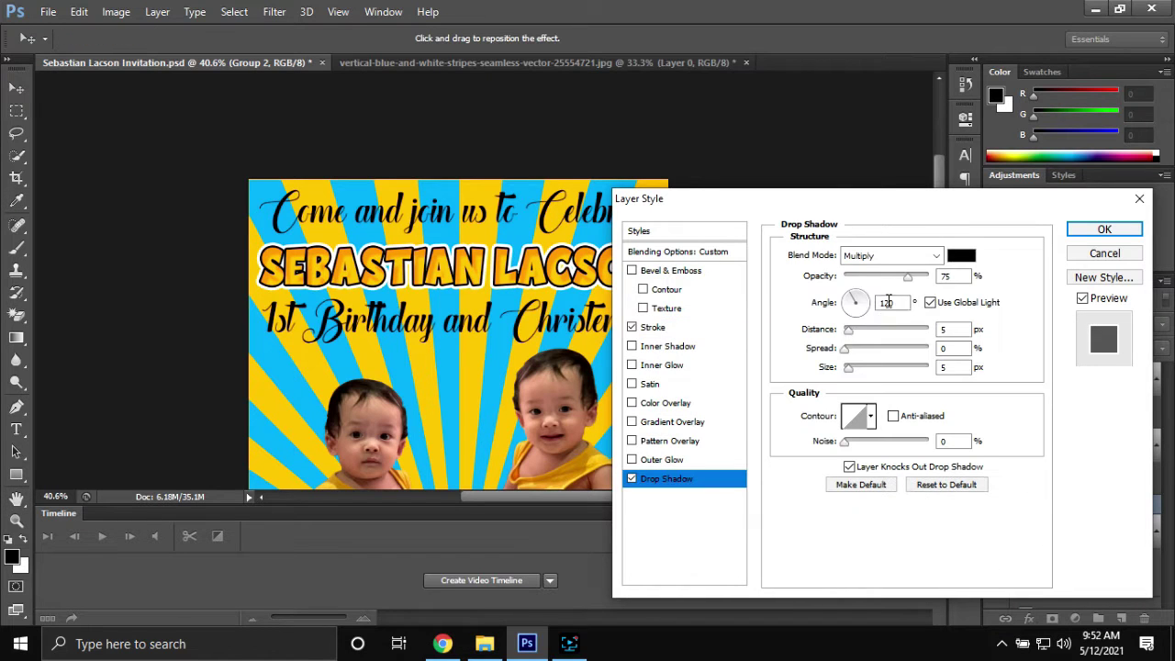
key("Return")
Give the 'Come and join us' and '1st Birthday and Christening' lines a wider near-white outline
key("t")
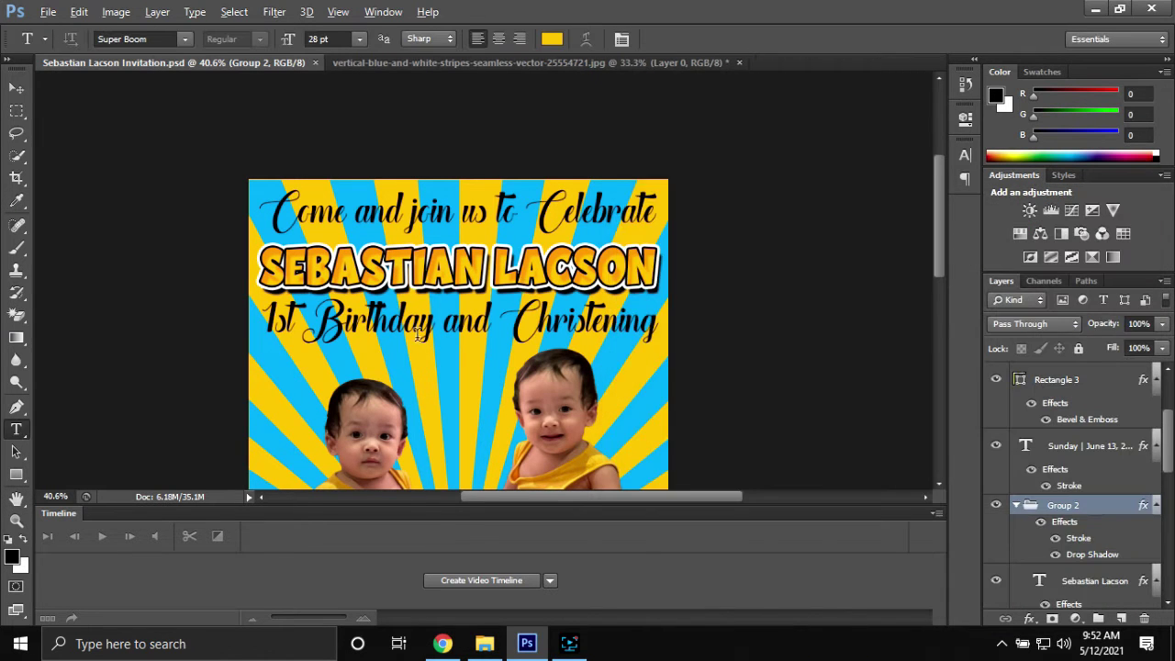
scroll(491, 215, "down", 1)
scroll(1072, 513, "down", 3)
left_click(1069, 538)
left_click(1067, 510, "shift")
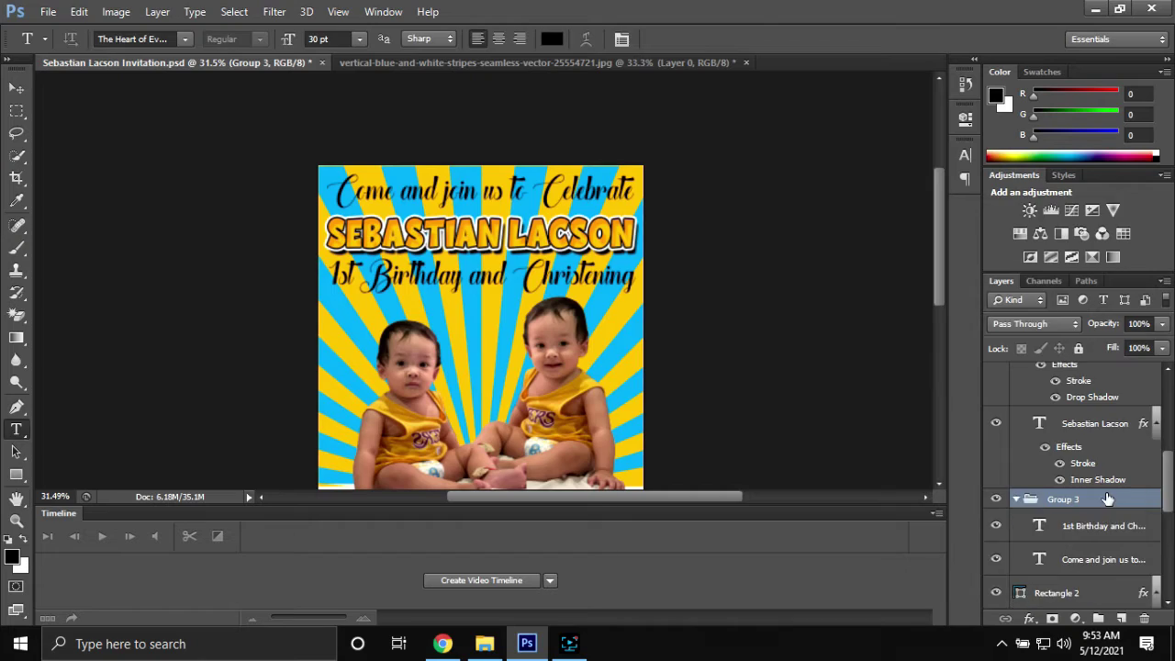
double_click(1108, 498)
left_click(653, 327)
left_click(816, 374)
left_click(674, 376)
left_click(1051, 367)
left_click_drag(847, 255, 853, 255)
left_click(1106, 231)
Nudge the name slightly upward, save the invitation, and scroll to the details section
scroll(513, 260, "up", 2)
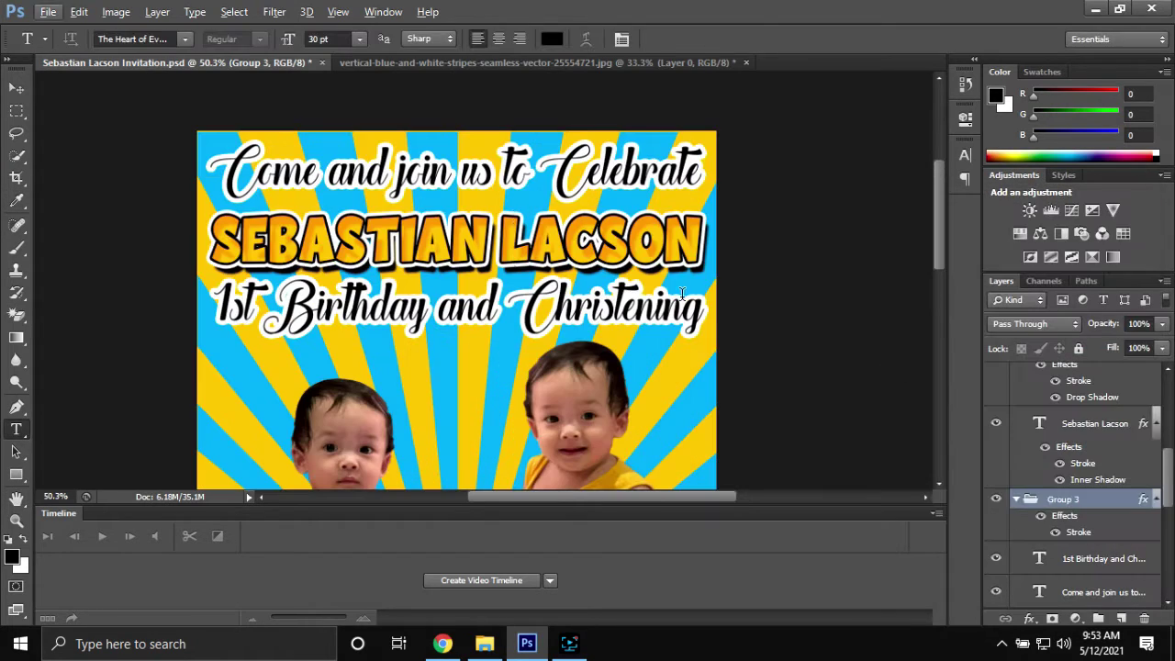
left_click(1094, 423)
key("v")
key("Up")
key("Up")
key("Up")
key("Up")
key("Up")
key("Up")
key("Up")
key("Up")
key("Up")
key("Up")
key("Up")
key("ctrl+s")
scroll(559, 236, "down", 4)
left_click_drag(548, 390, 525, 190)
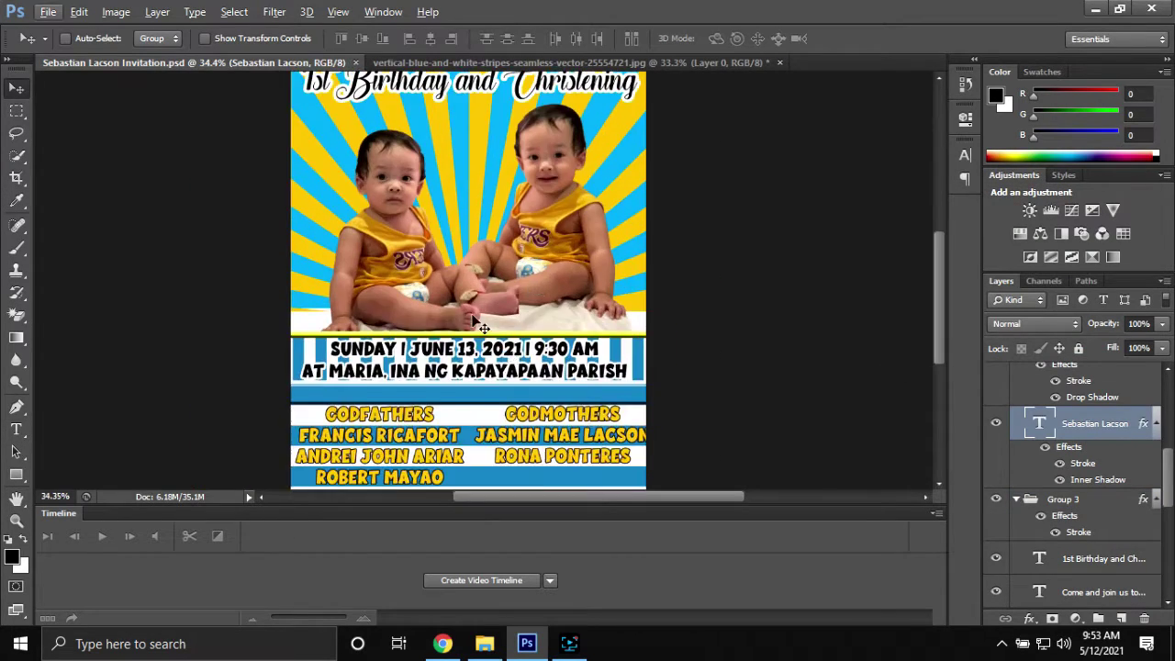
Close the stripes image and open 2.png from the minions folder
scroll(525, 189, "up", 5)
left_click(780, 63)
key("n")
key("ctrl+o")
left_click(500, 49)
double_click(373, 376)
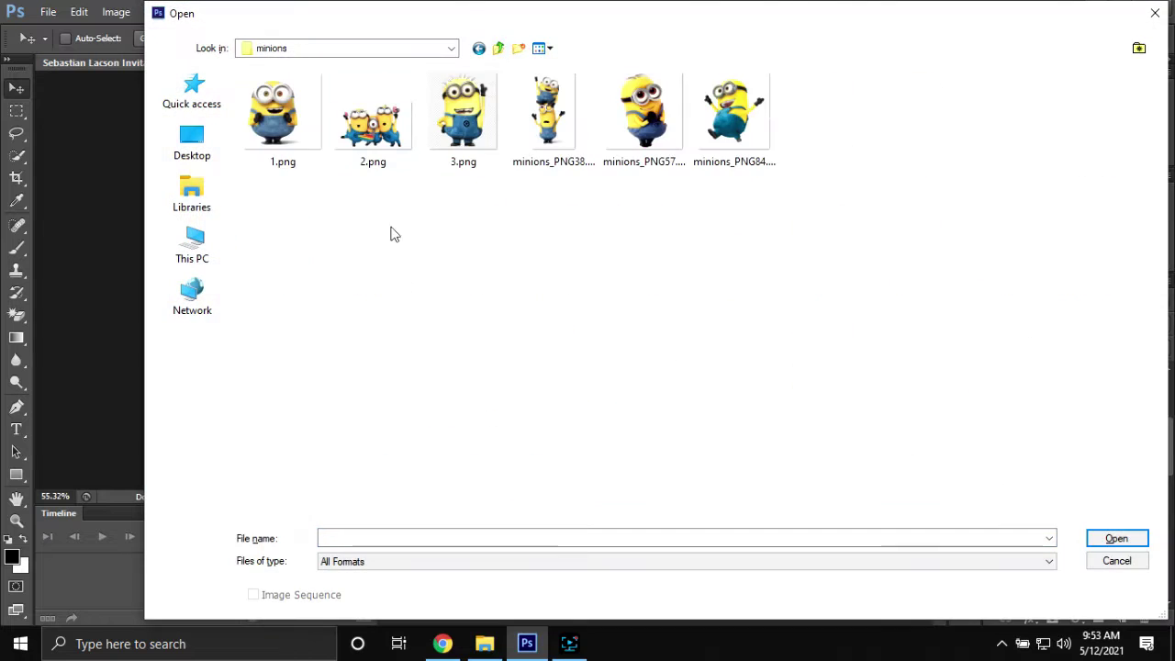
double_click(374, 115)
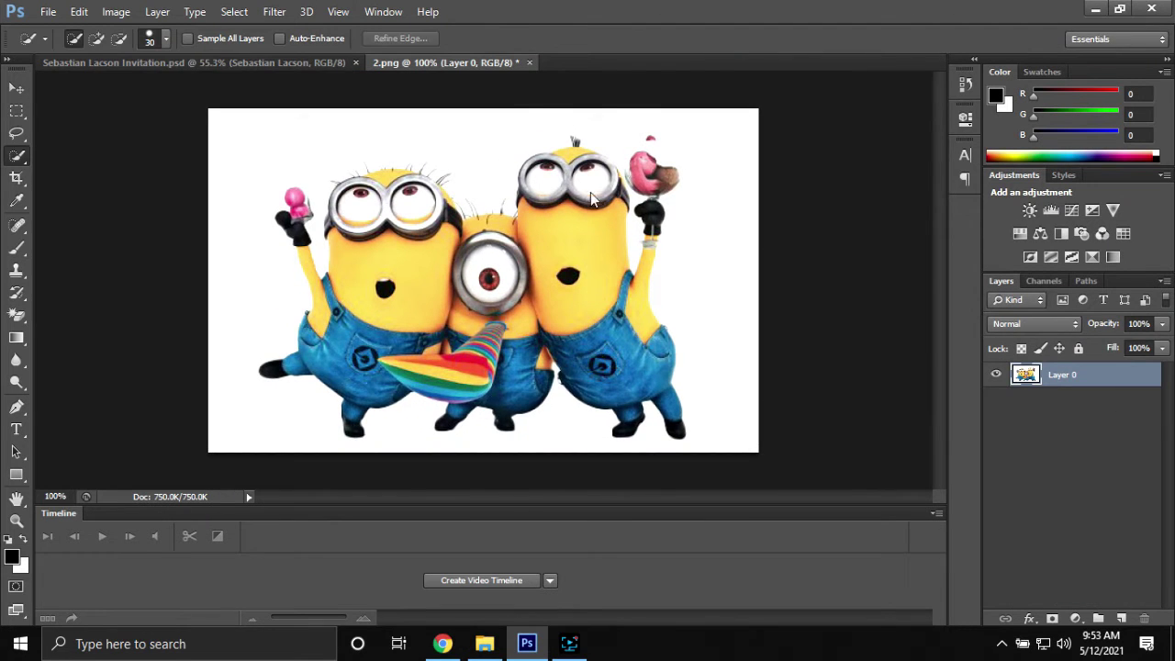
Mask the minions layer from the background selection and invert it to hide the white
left_click(1052, 619)
key("ctrl+i")
key("ctrl+alt+z")
key("ctrl+alt+z")
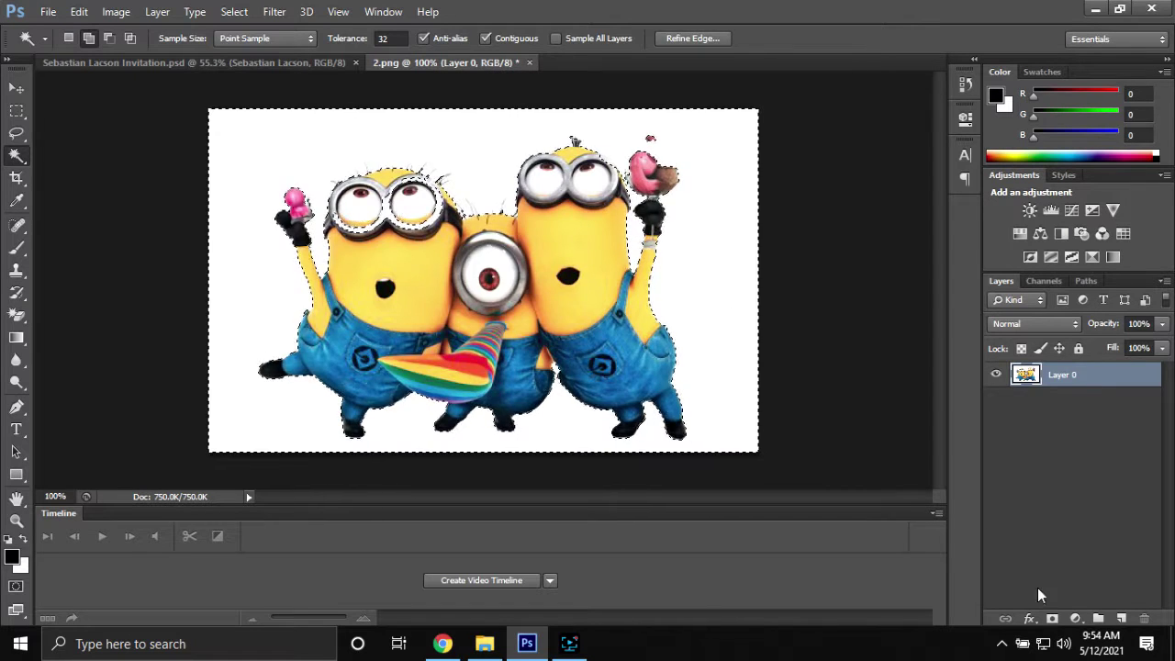
left_click(1052, 619)
key("ctrl+i")
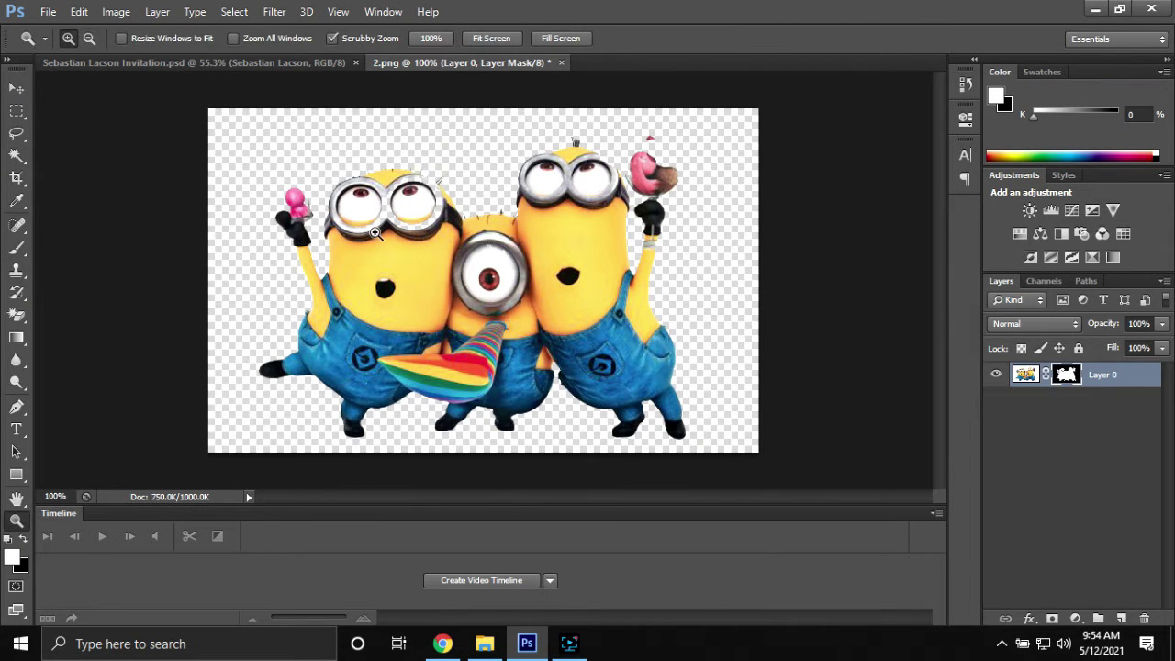
scroll(425, 211, "up", 6)
left_click_drag(523, 498, 565, 499)
scroll(509, 313, "down", 6)
Drag the minions into the invitation, shrink them, and place them between the babies
key("v")
left_click_drag(512, 306, 486, 380)
left_click_drag(612, 247, 555, 283)
left_click_drag(475, 364, 491, 361)
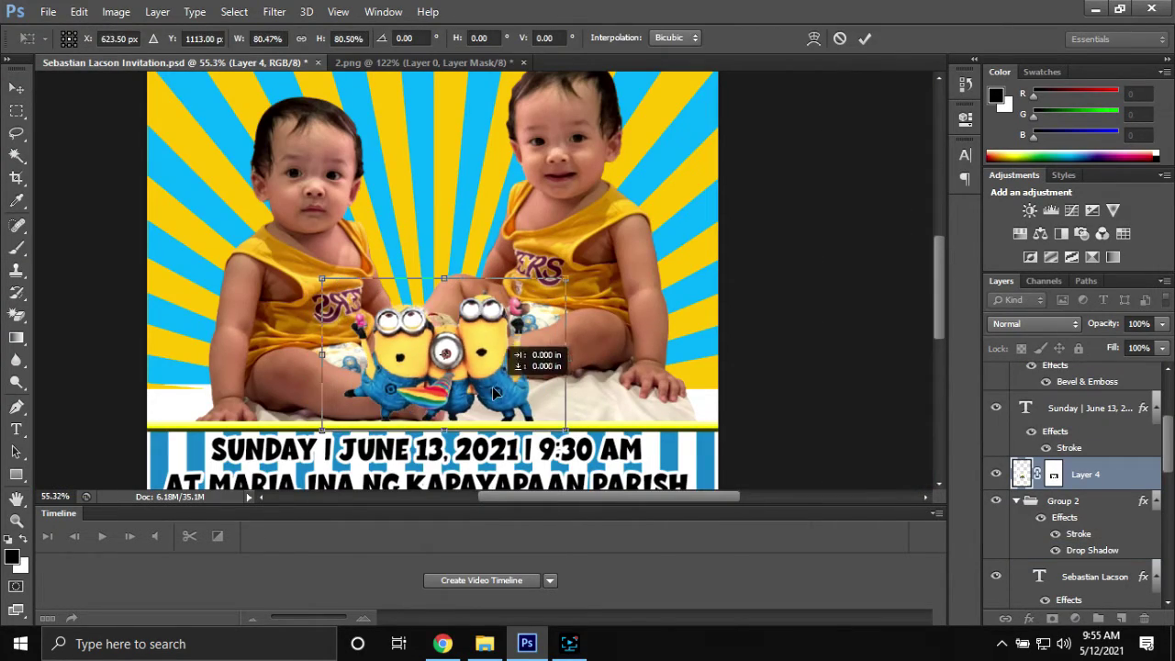
left_click(865, 39)
scroll(551, 298, "down", 5)
scroll(531, 351, "up", 8)
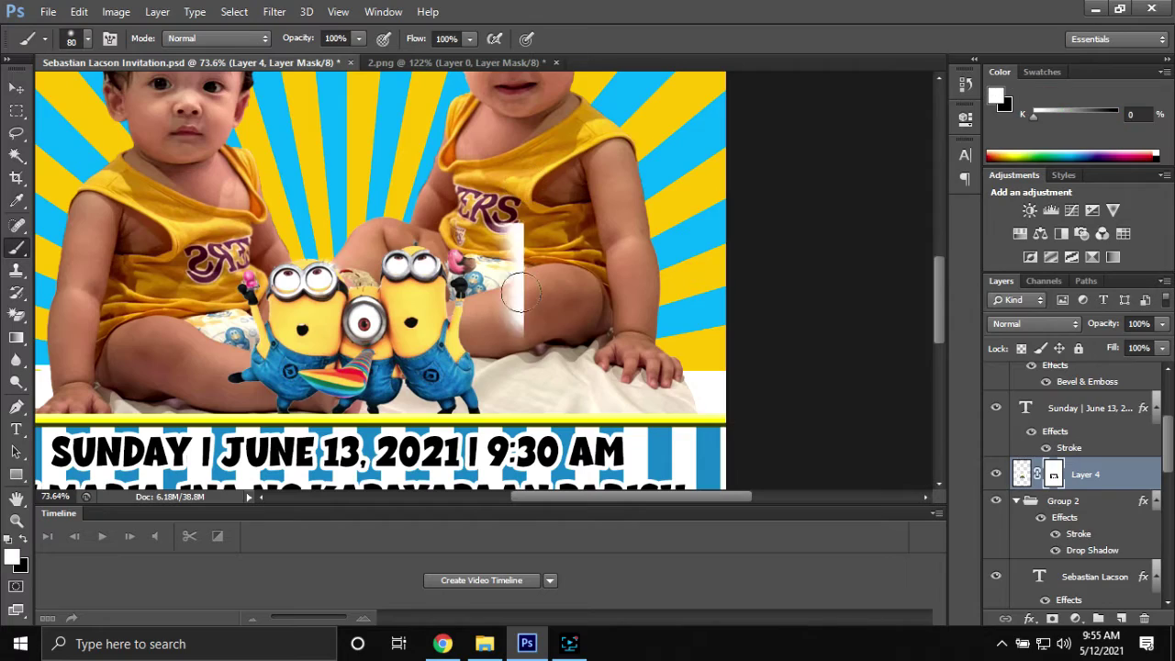
scroll(537, 214, "down", 4)
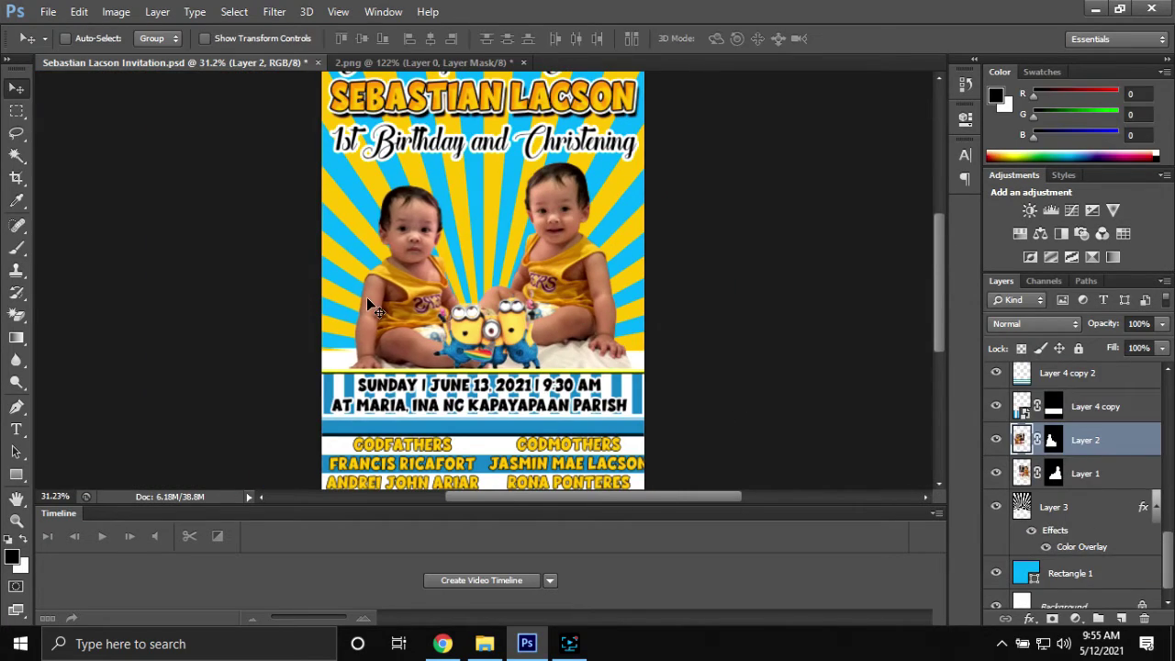
Open another minion image and drag it into the invitation on the left side
left_click(455, 63)
key("ctrl+o")
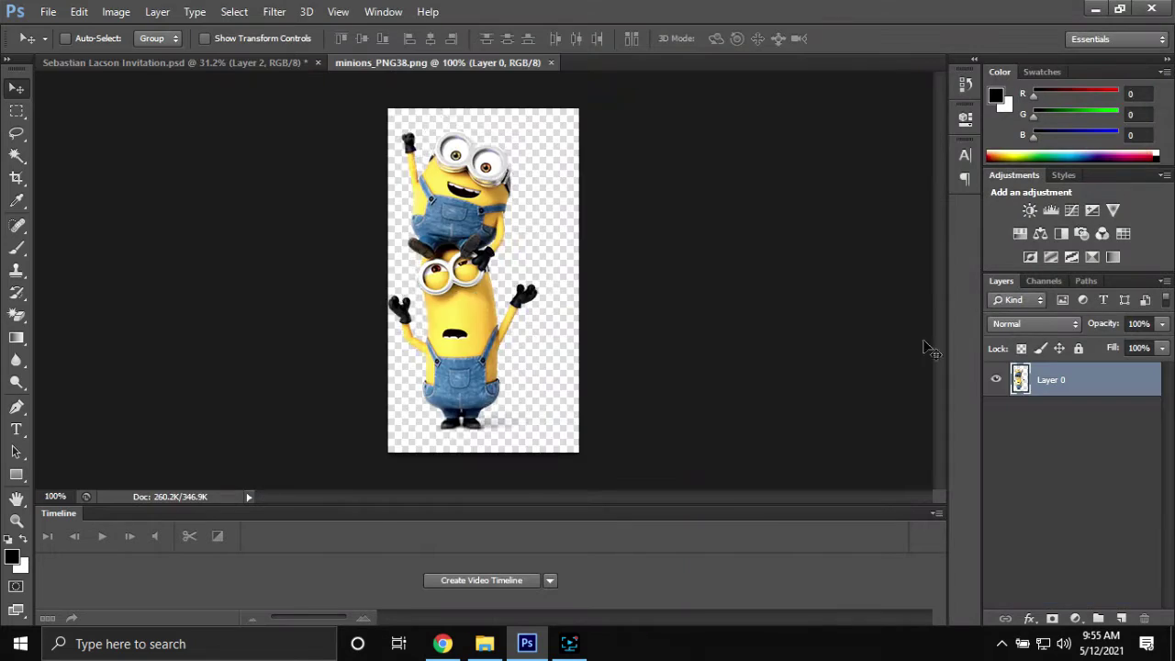
left_click_drag(927, 348, 395, 188)
key("Return")
scroll(1119, 449, "down", 3)
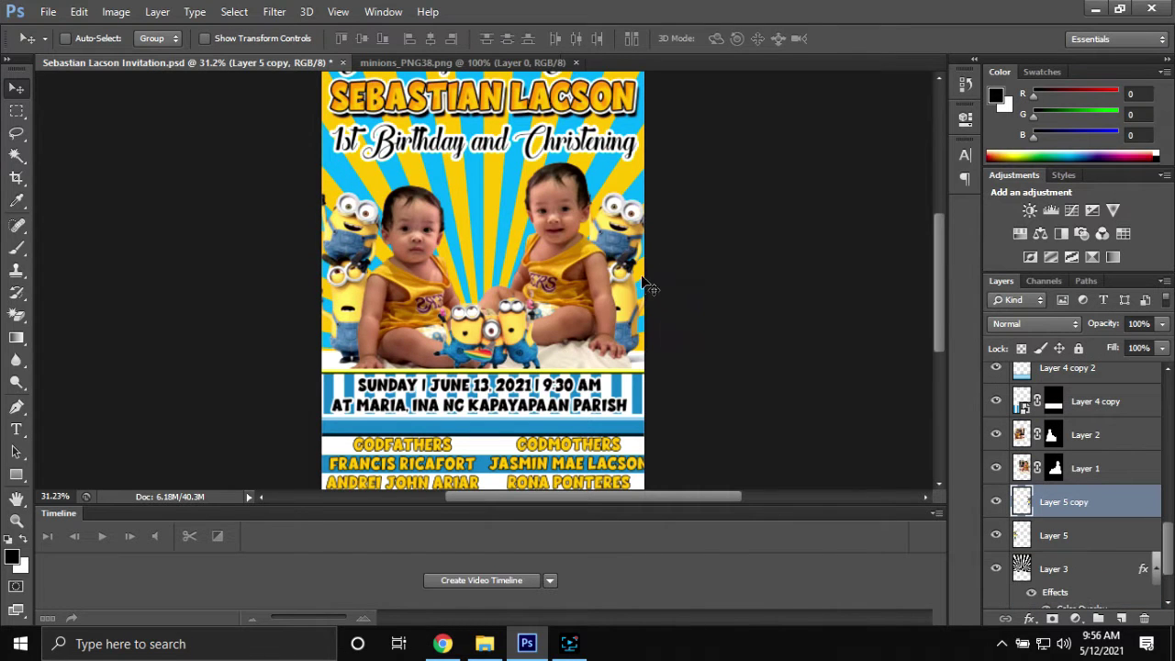
Flip the duplicated minion horizontally and place it at the right edge
key("ctrl+t")
right_click(637, 280)
left_click(712, 535)
scroll(634, 336, "up", 3)
left_click_drag(741, 248, 750, 248)
scroll(477, 295, "down", 3)
Open minions_PNG84, place the tall minion into the invitation, and close minions_PNG38
key("ctrl+o")
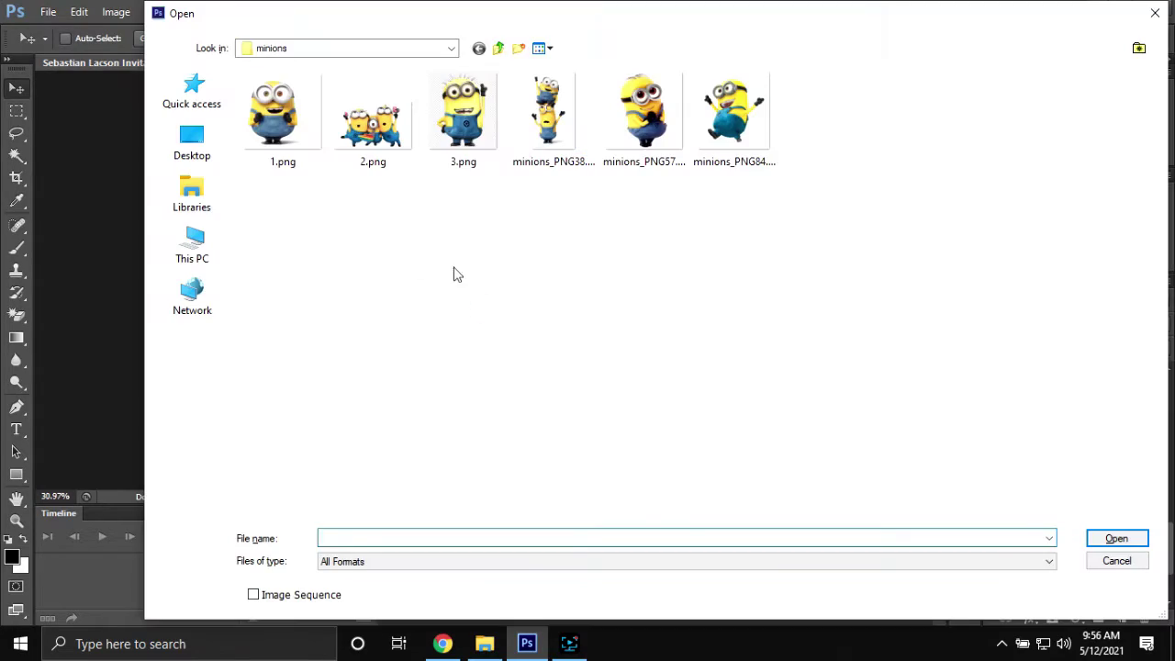
double_click(721, 132)
key("ctrl+Tab")
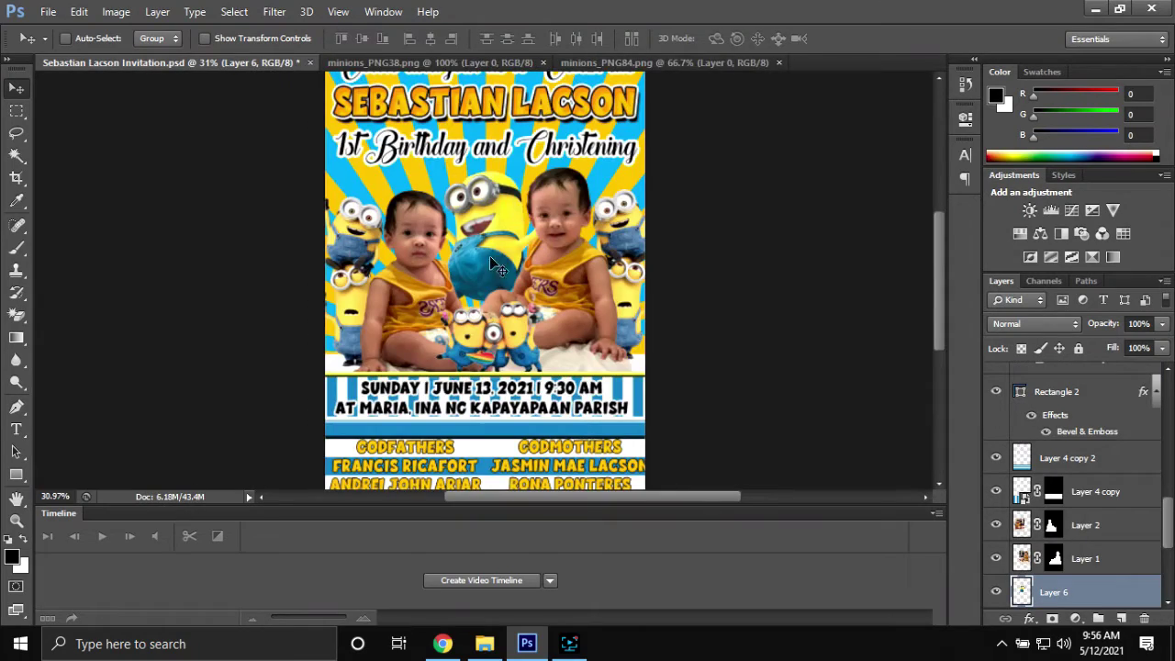
scroll(570, 312, "up", 2)
scroll(570, 313, "up", 1)
scroll(568, 309, "down", 4)
left_click(597, 62)
left_click(543, 63)
Bring the 1.png minion in as the top layer, placed between the godparent lists
key("ctrl+o")
double_click(283, 115)
left_click_drag(428, 228, 510, 241)
key("ctrl+shift+bracketright")
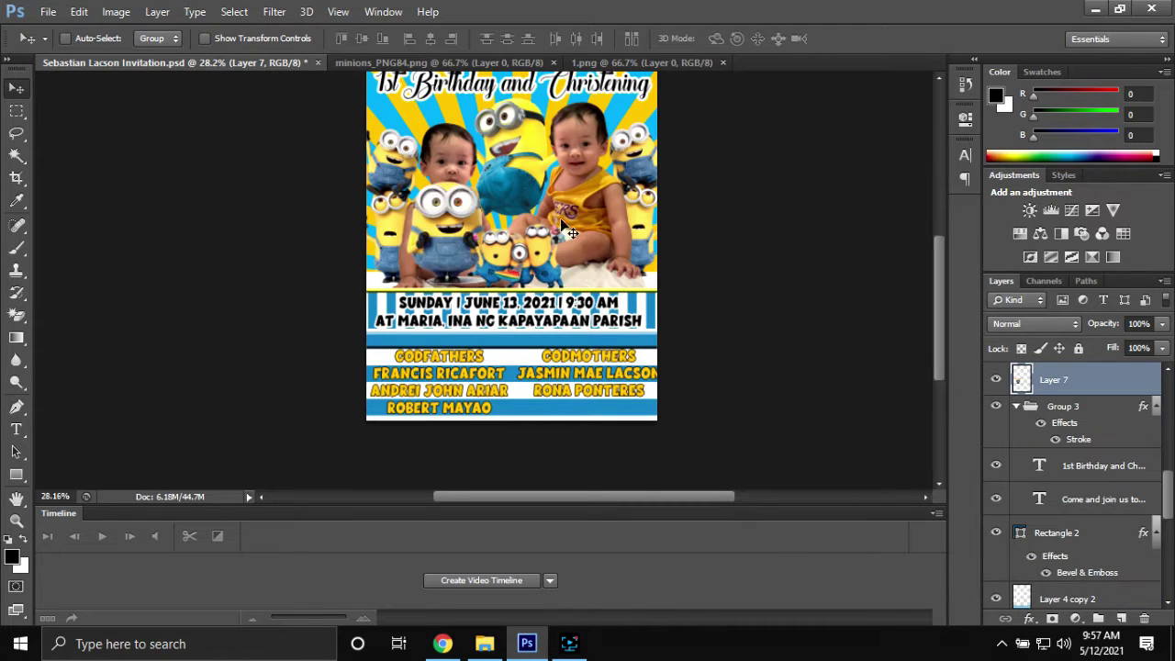
scroll(534, 390, "up", 3)
left_click_drag(535, 390, 534, 346)
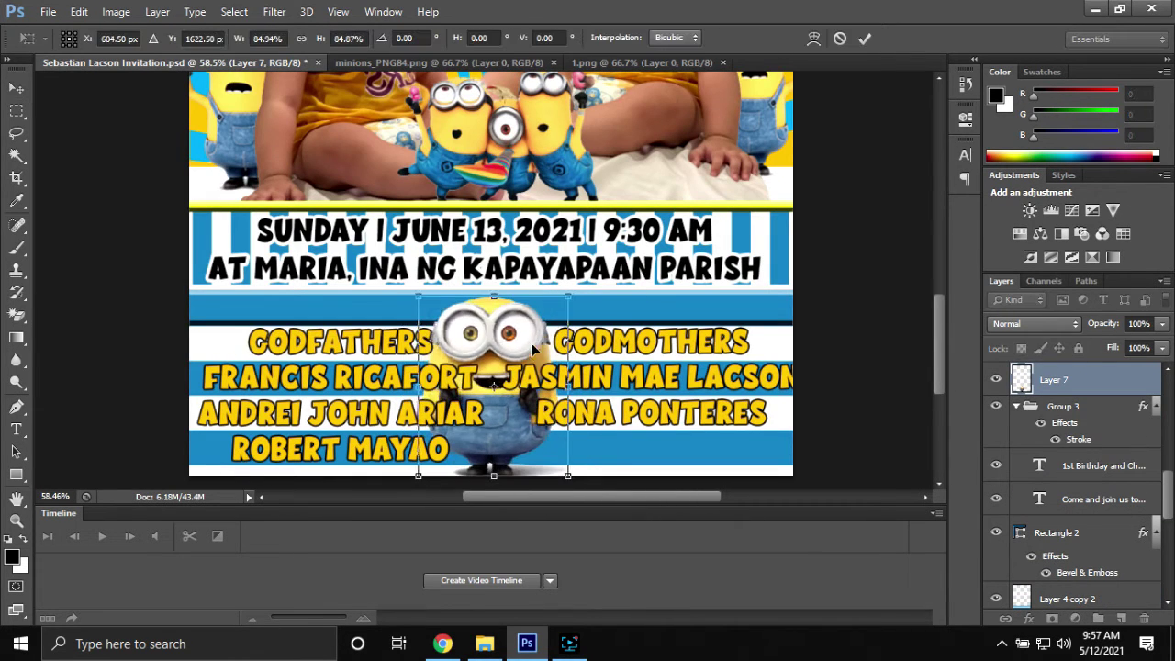
left_click(865, 38)
Select the GODFATHERS heading text to change its font
key("t")
double_click(340, 342)
left_click(184, 39)
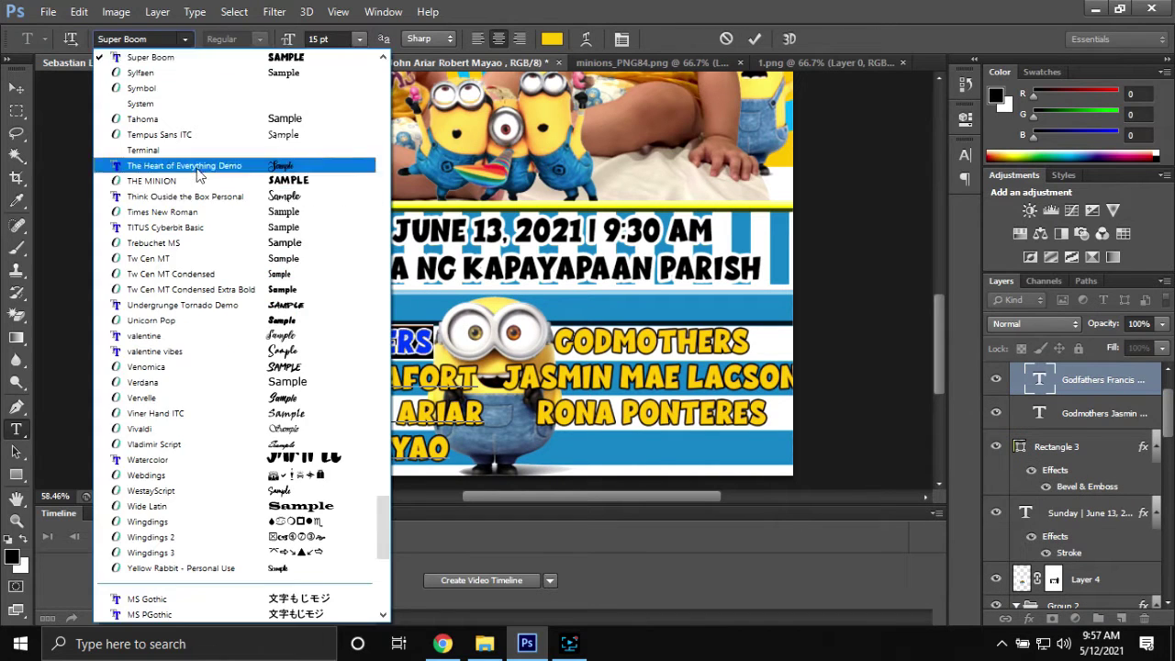
Apply the Stay and Shine font to the selected GODFATHERS text
key("Down")
key("Down")
scroll(240, 90, "up", 2)
left_click(237, 83)
Set the godfathers list to Stay and Shine and shift it to the left
left_click(322, 340)
key("ctrl+a")
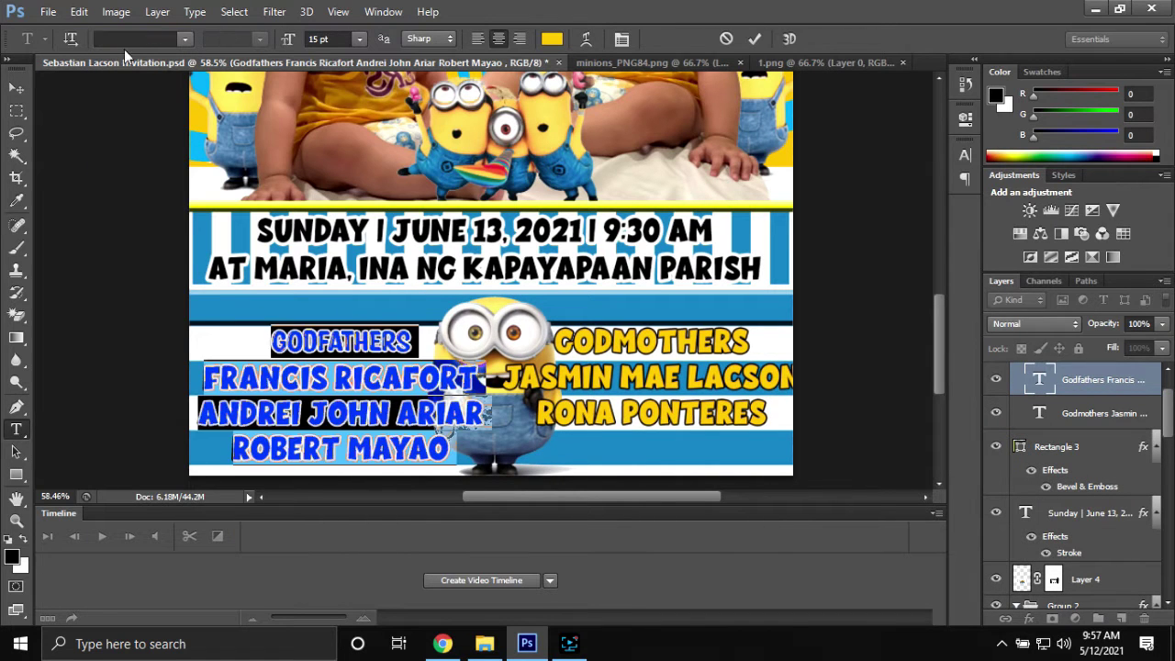
left_click(367, 413)
key("ctrl+a")
left_click(965, 155)
left_click(806, 164)
type("Stay and Shine")
key("Return")
left_click(16, 88)
left_click_drag(368, 407, 333, 408)
Set the godmothers list to Stay and Shine and move it slightly up and right
double_click(1039, 413)
left_click(806, 165)
type("Stay and Shine")
key("Return")
left_click(915, 143)
left_click(17, 88)
left_click_drag(656, 380, 675, 381)
Nudge the godfathers list slightly to the right
scroll(676, 381, "down", 1)
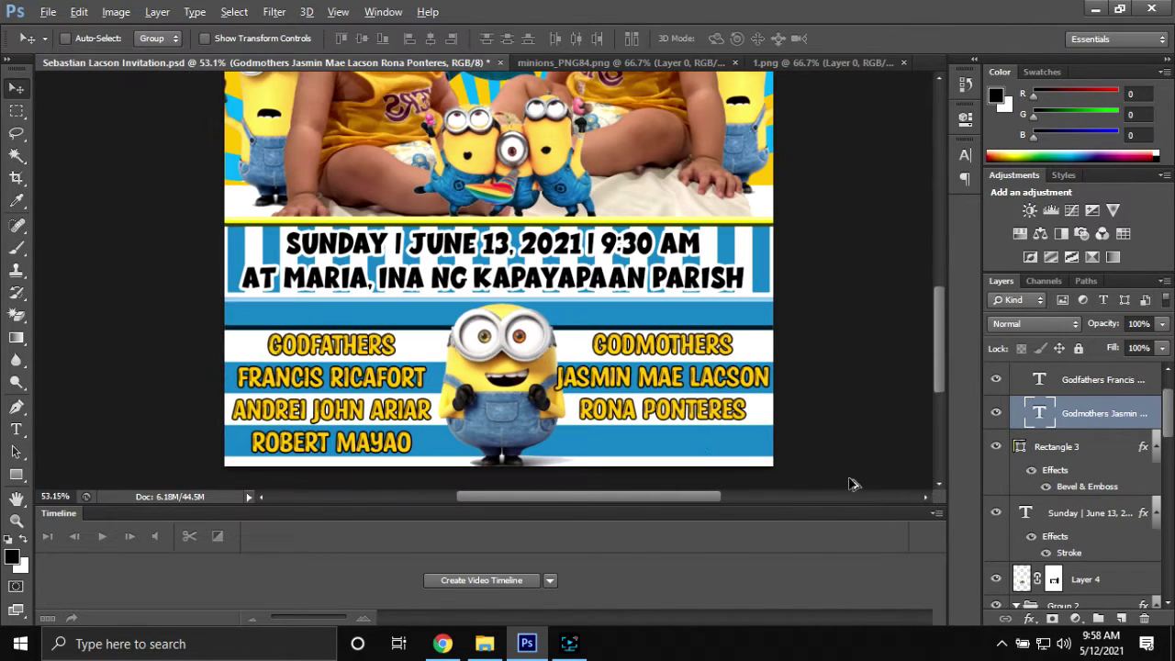
left_click(1085, 580)
scroll(1103, 528, "down", 4)
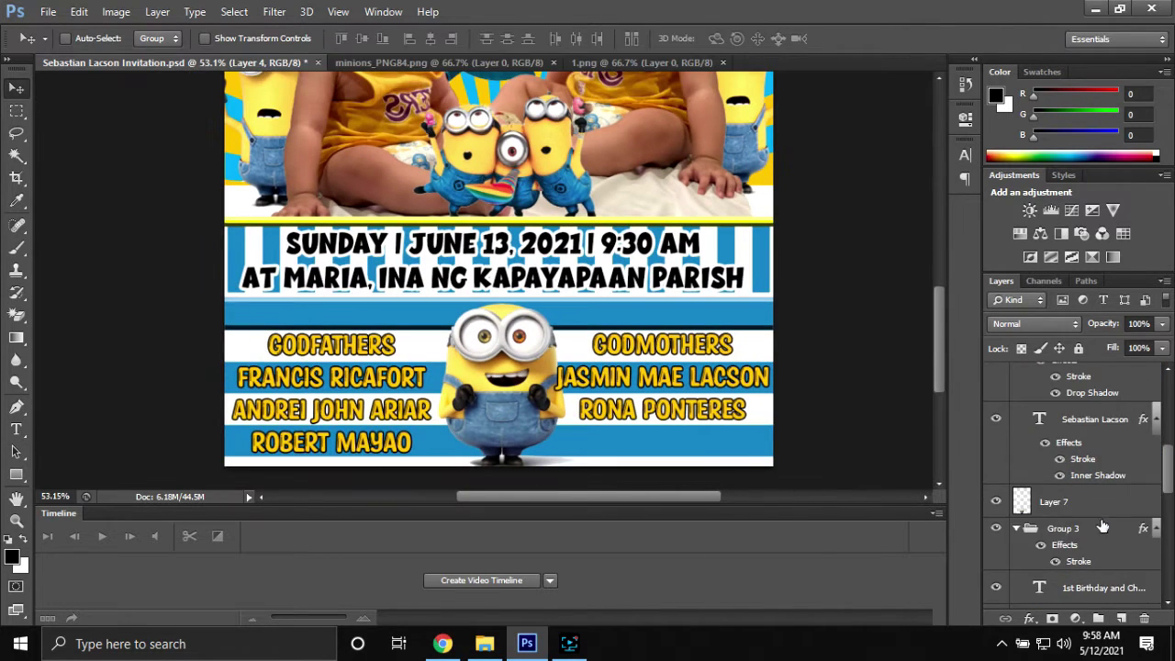
left_click(359, 397)
left_click(16, 88)
key("Right")
key("Right")
key("Right")
key("Right")
key("Right")
scroll(365, 306, "up", 2)
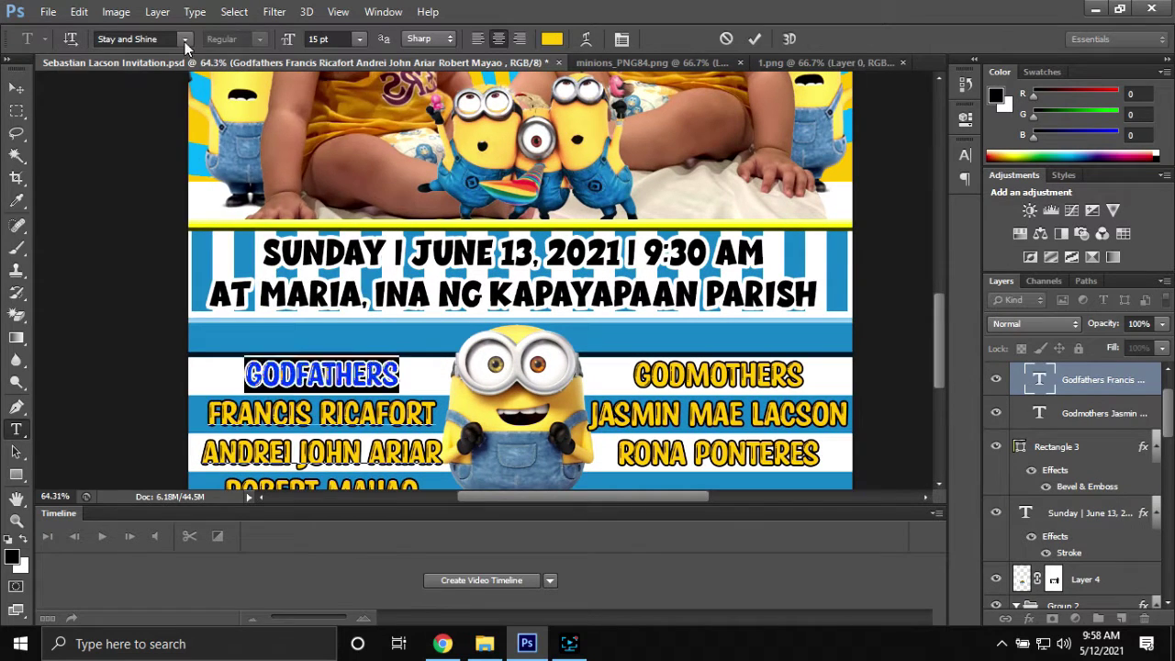
Set both the GODFATHERS and GODMOTHERS headings to Super Boom
left_click(185, 41)
left_click(165, 349)
left_click(755, 40)
left_click_drag(634, 376, 806, 377)
left_click(185, 40)
left_click(165, 349)
left_click(755, 40)
Exit text editing and review the finished invitation layout
scroll(617, 356, "down", 2)
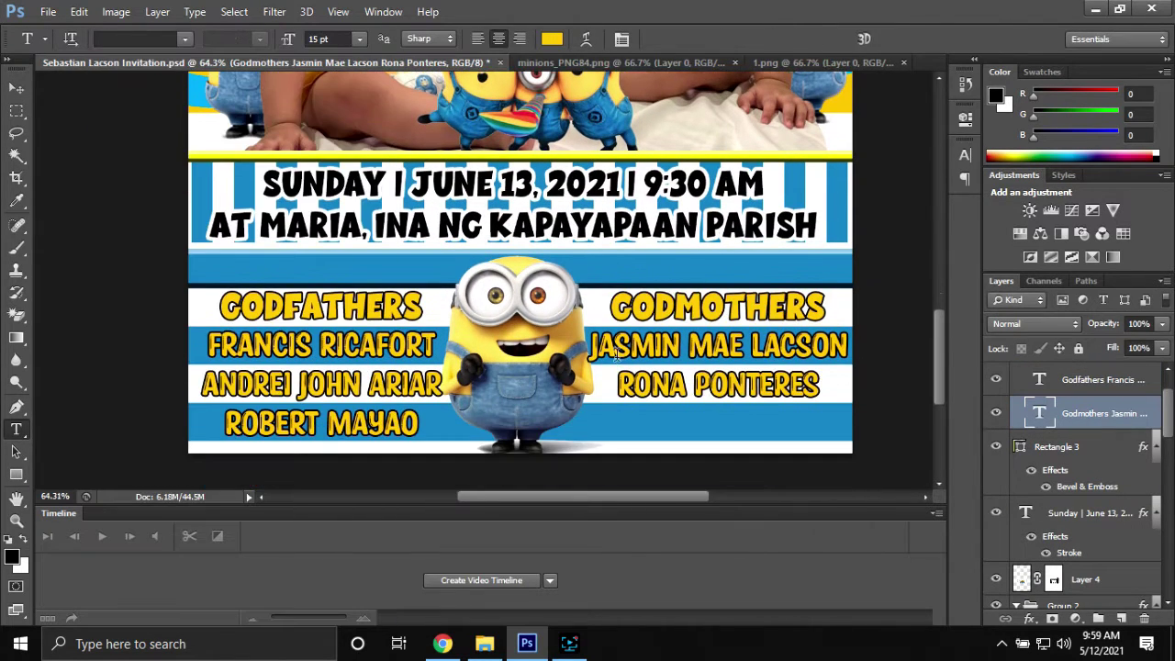
key("v")
scroll(617, 356, "down", 3)
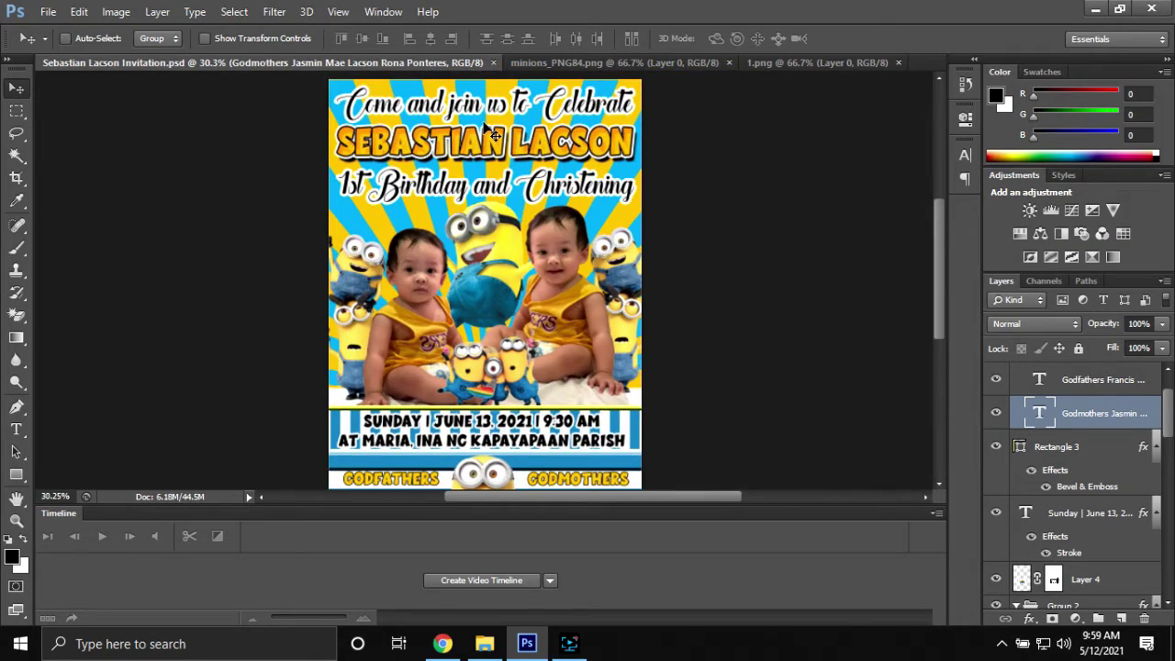
scroll(633, 386, "up", 2)
scroll(639, 385, "down", 4)
left_click(569, 646)
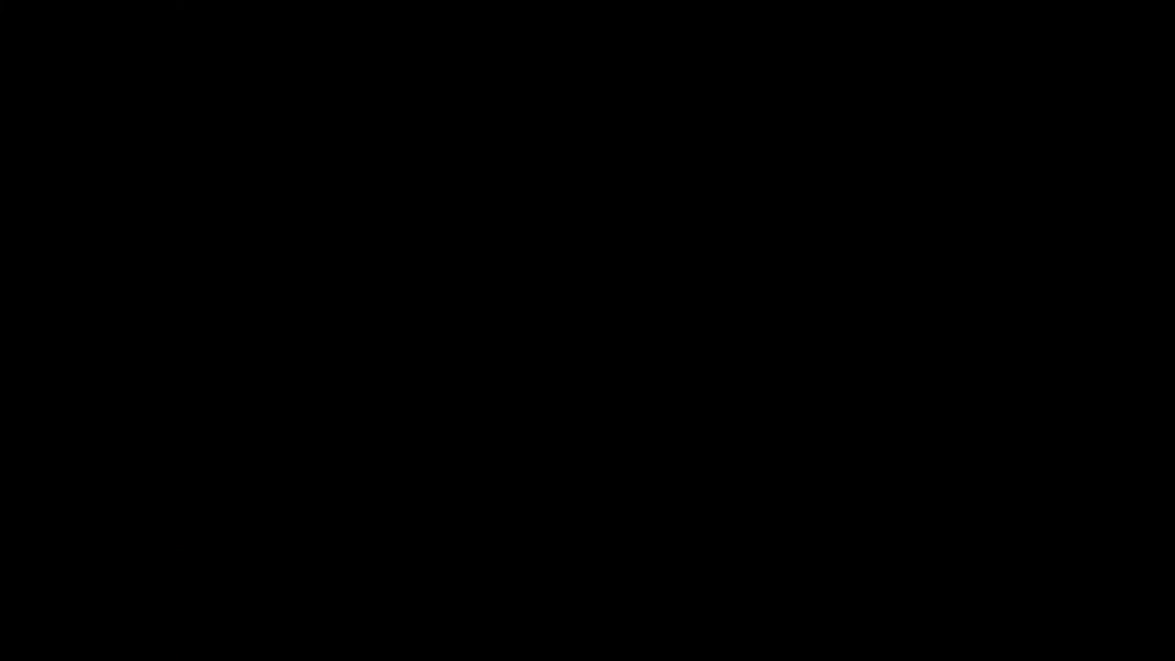